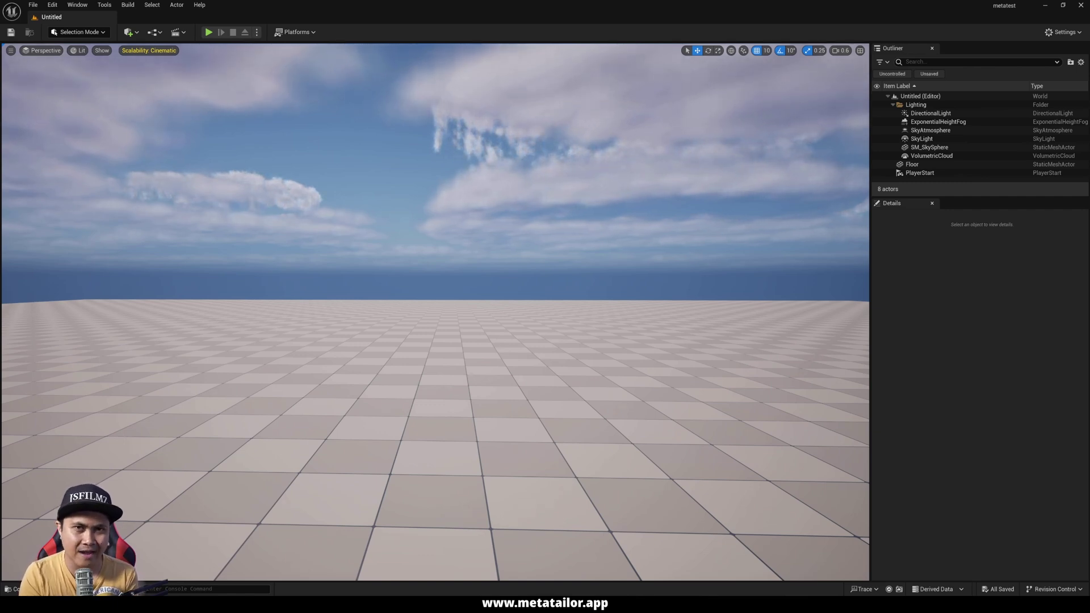
View the Mel MetaHuman in Bridge's My MetaHumans collection and close the Bridge window.
{"action": "right_click_drag", "start_coordinate": [521, 278], "coordinate": [556, 298]}
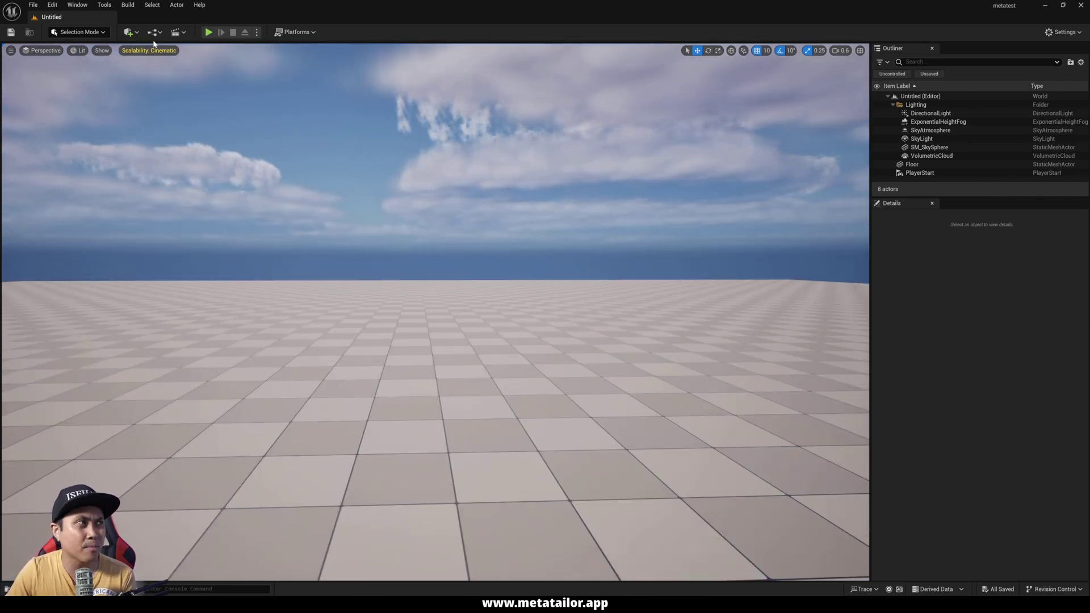
{"action": "left_click", "coordinate": [129, 32]}
{"action": "left_click", "coordinate": [157, 75]}
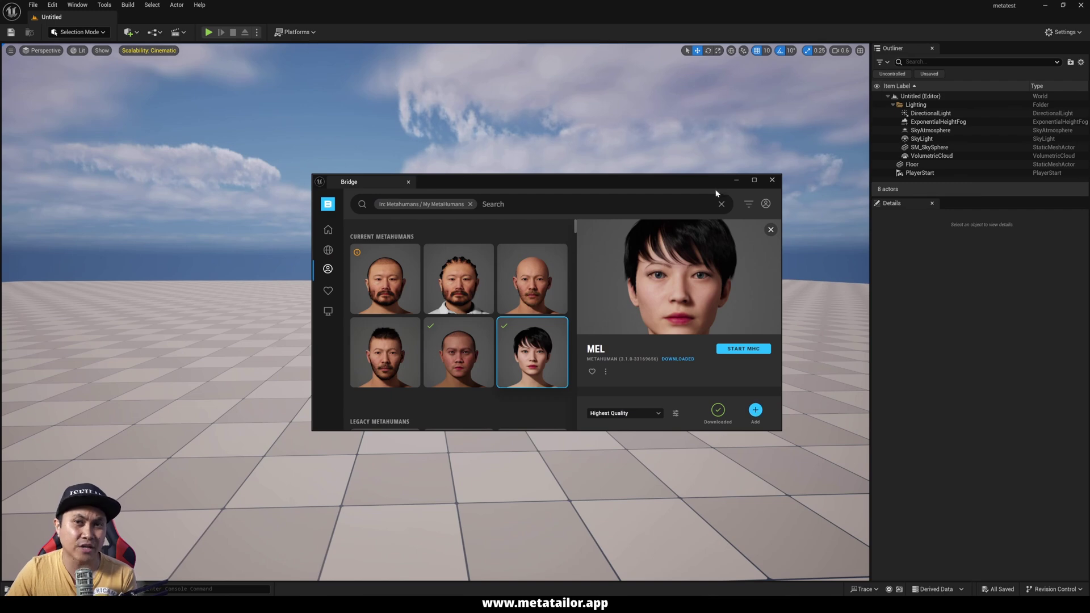
{"action": "left_click", "coordinate": [772, 181]}
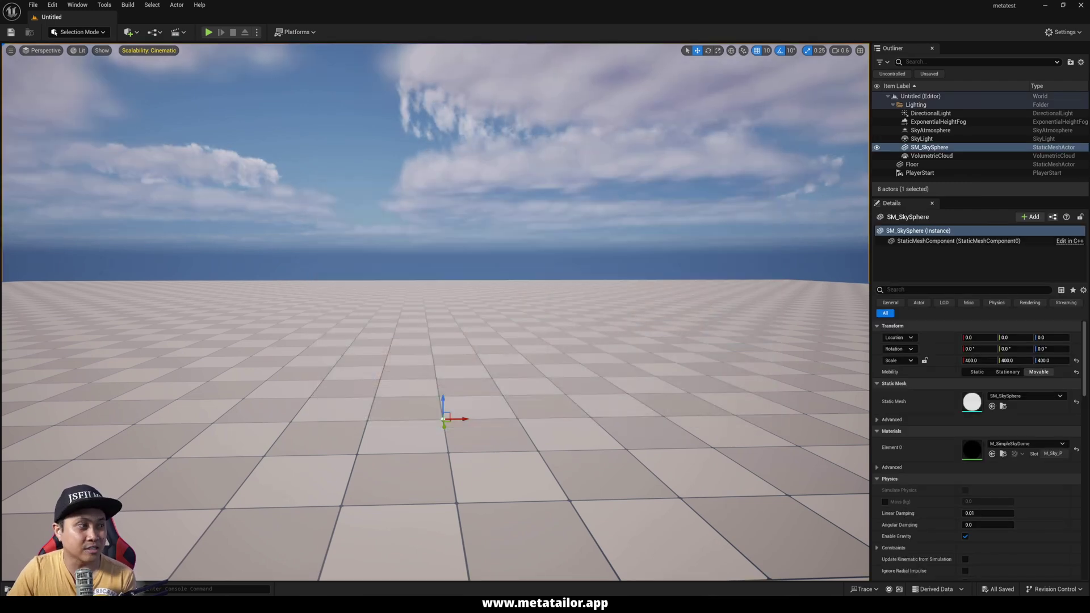
Place the BP_Mel blueprint from the MetaHumans/Mel content folder into the level.
{"action": "left_click", "coordinate": [33, 589]}
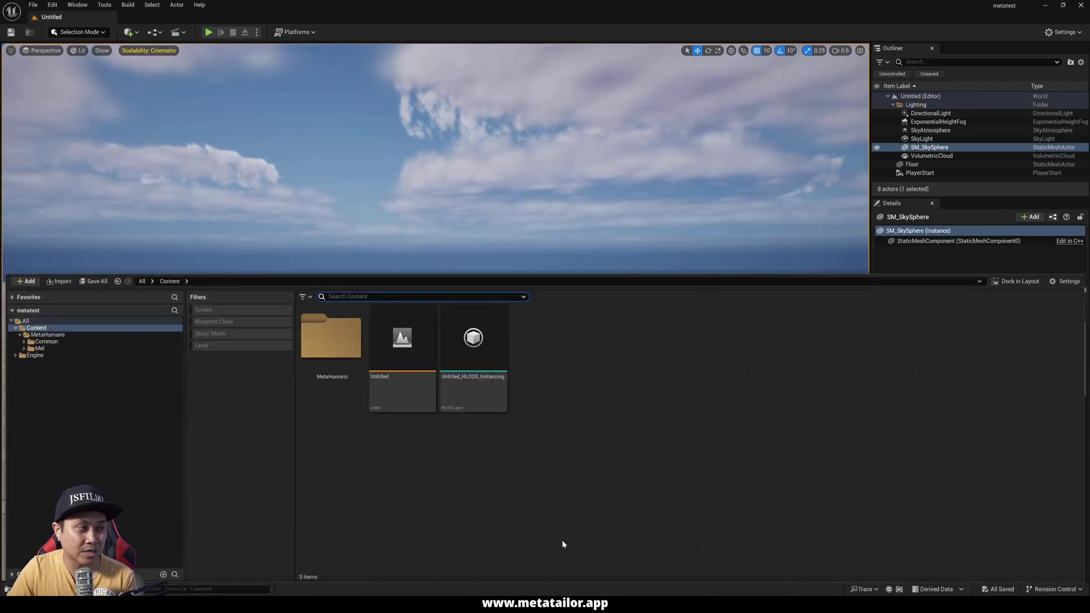
{"action": "double_click", "coordinate": [330, 346]}
{"action": "double_click", "coordinate": [431, 386]}
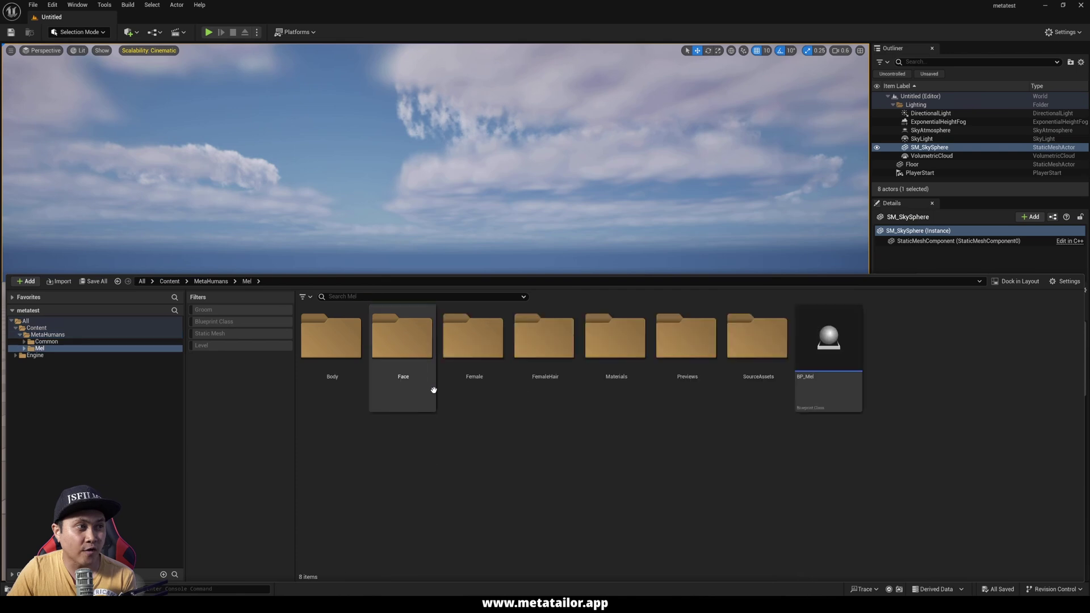
{"action": "left_click", "coordinate": [842, 333]}
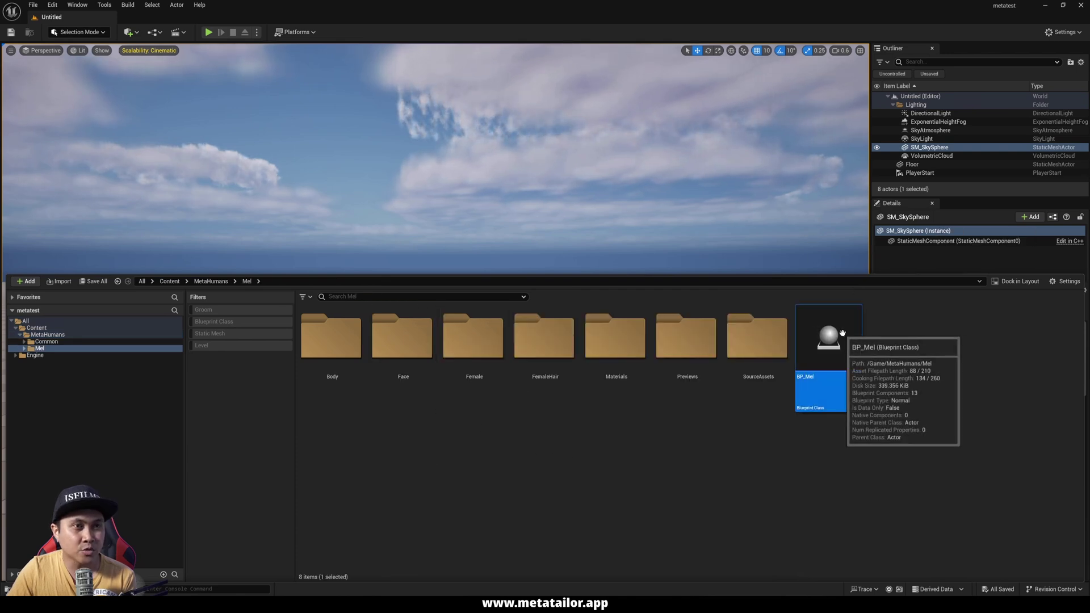
{"action": "left_click_drag", "start_coordinate": [603, 198], "coordinate": [487, 276]}
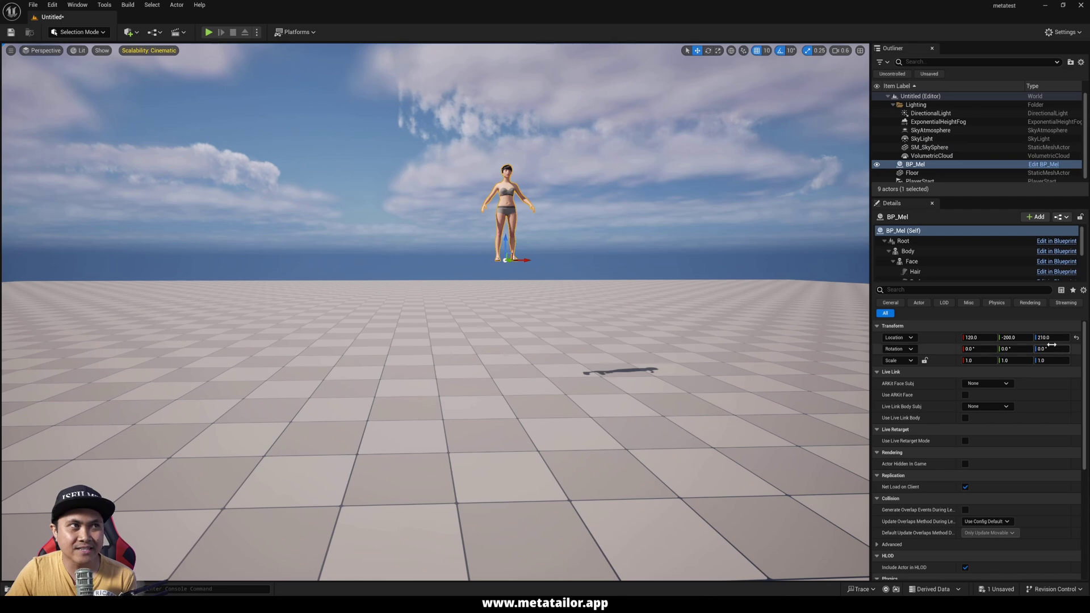
Reset BP_Mel's location to the world origin at 0, 0, 0.
{"action": "left_click", "coordinate": [972, 337]}
{"action": "left_click", "coordinate": [1077, 338]}
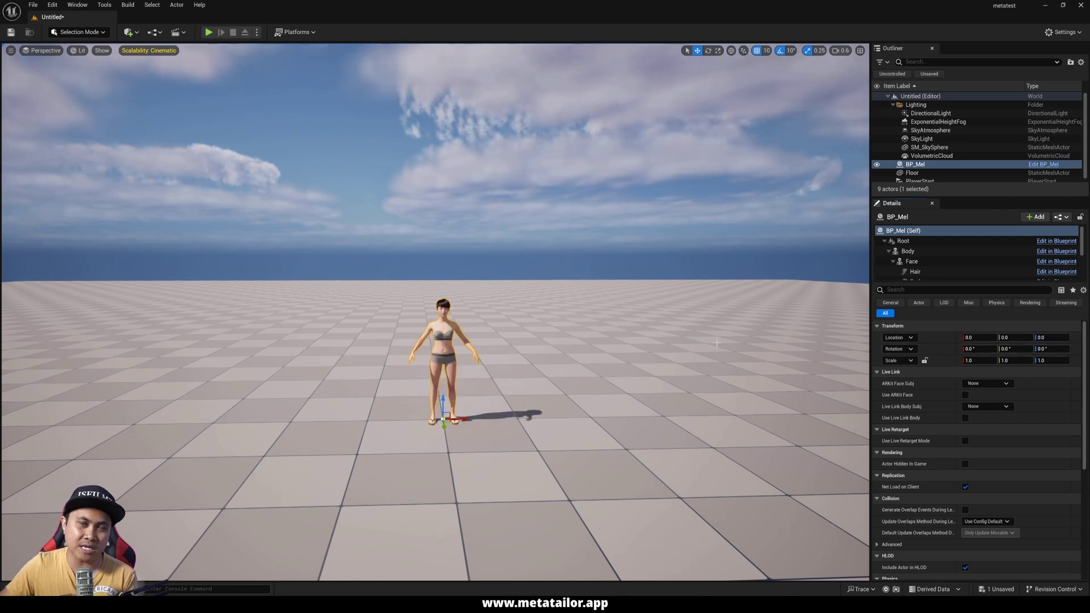
{"action": "key", "text": "f"}
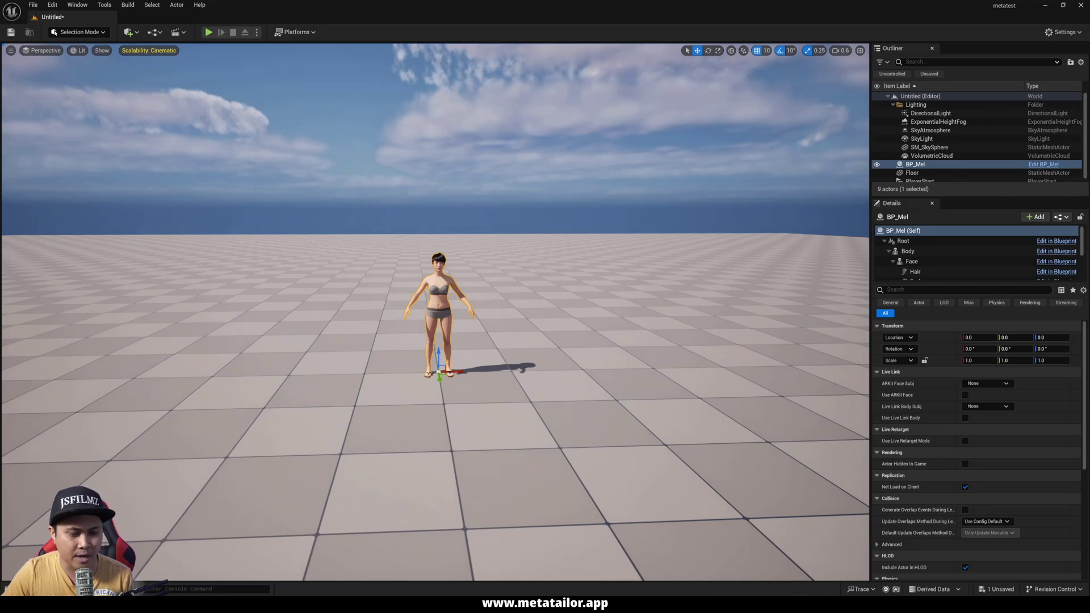
{"action": "key", "text": "w"}
{"action": "right_click_drag", "start_coordinate": [697, 322], "coordinate": [689, 317]}
{"action": "scroll", "coordinate": [697, 322], "scroll_direction": "down", "scroll_amount": 1}
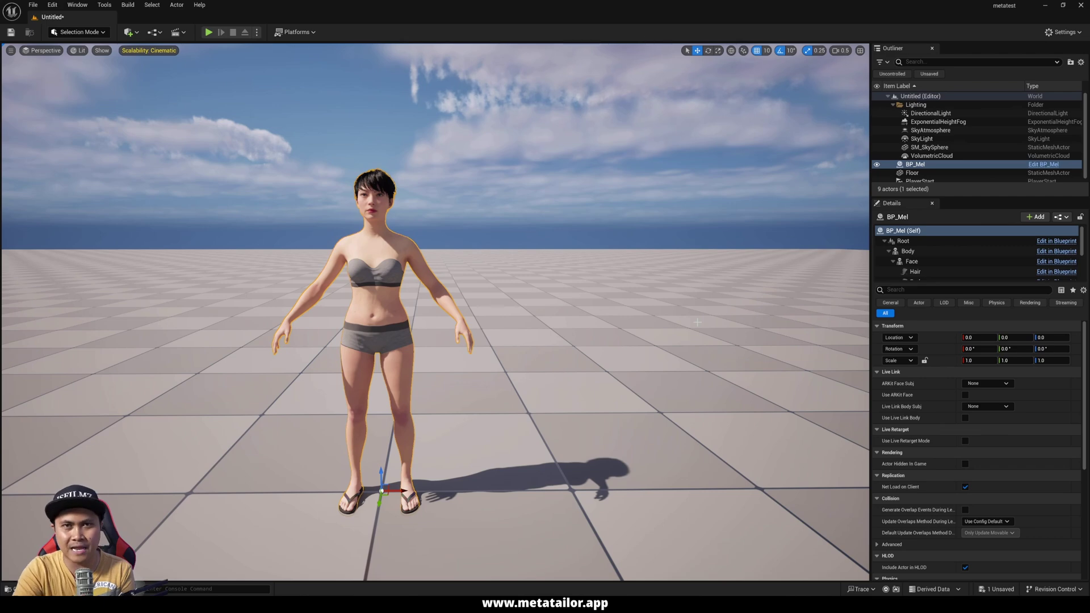
{"action": "right_click_drag", "start_coordinate": [697, 322], "coordinate": [682, 325]}
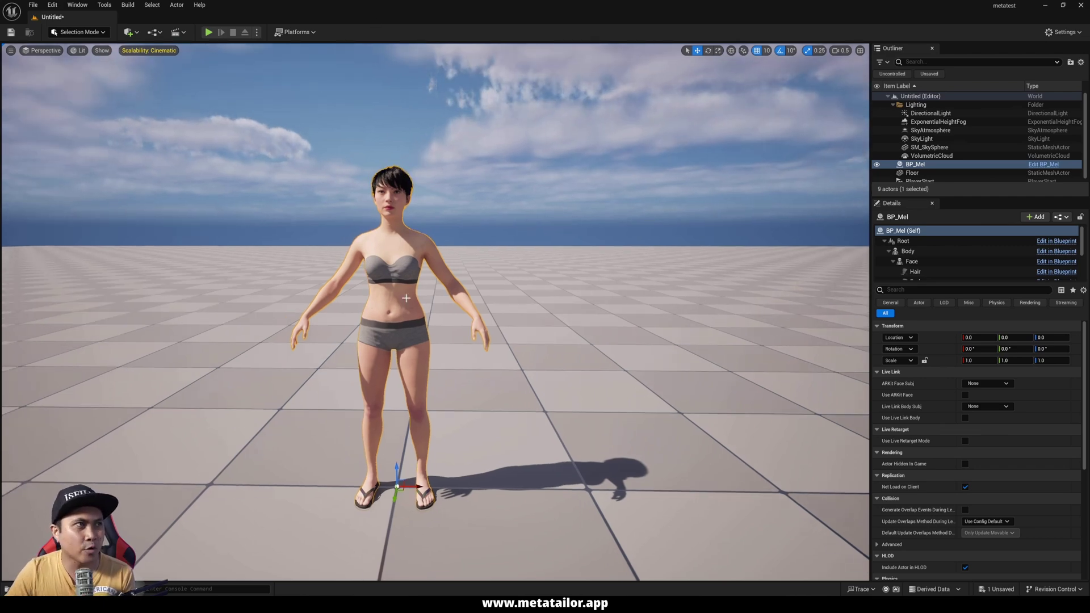
Export the selected BP_Mel actor as FBX, overwriting the existing mel.fbx in the Desktop subfolder with the default FBX 2018 options.
{"action": "left_click", "coordinate": [33, 5]}
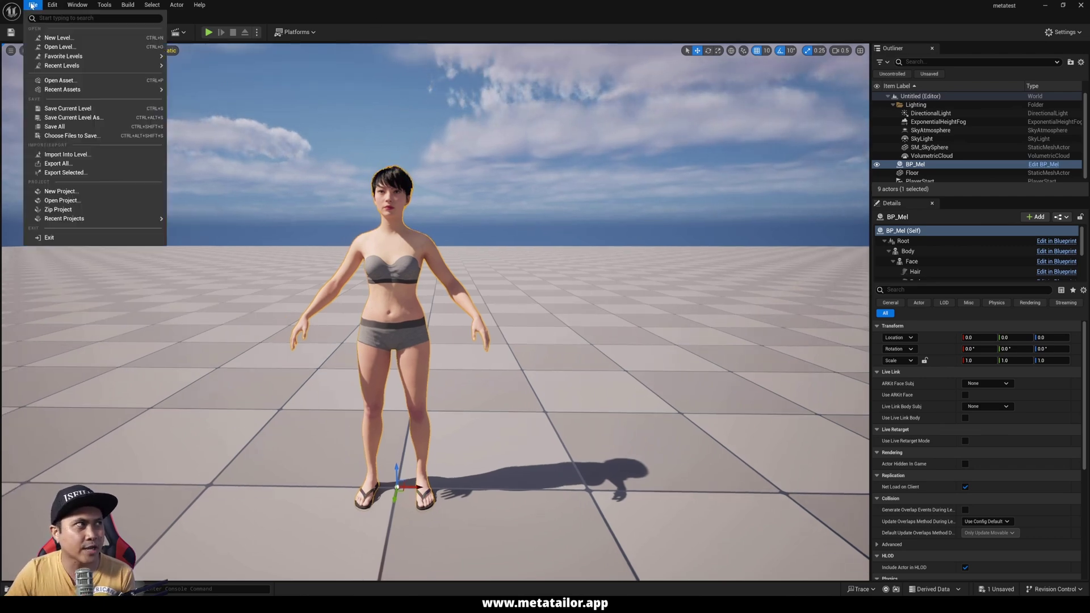
{"action": "left_click", "coordinate": [56, 173]}
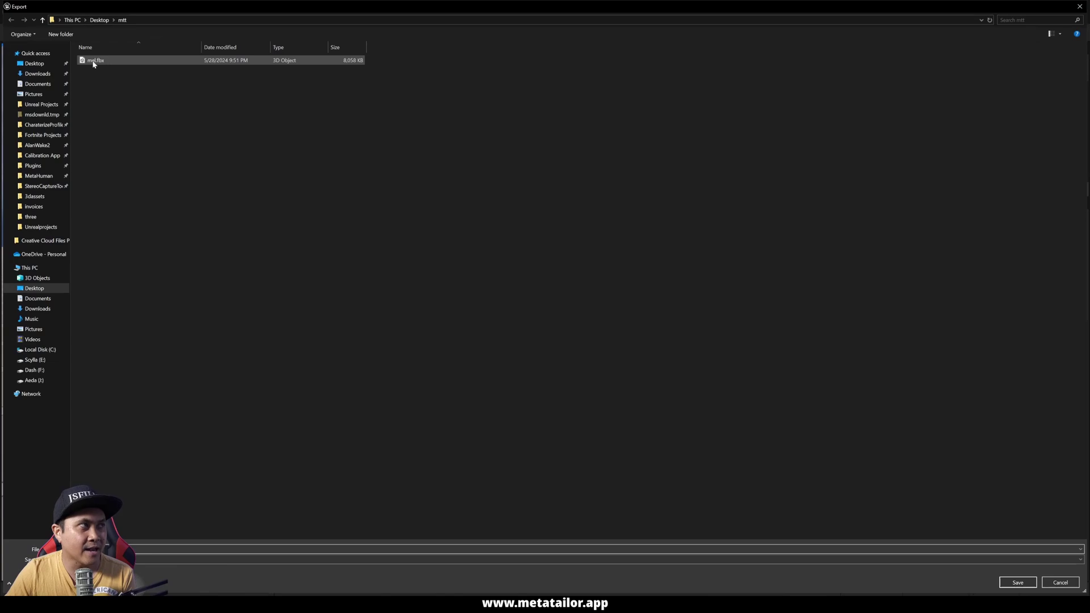
{"action": "double_click", "coordinate": [94, 61]}
{"action": "left_click", "coordinate": [564, 303]}
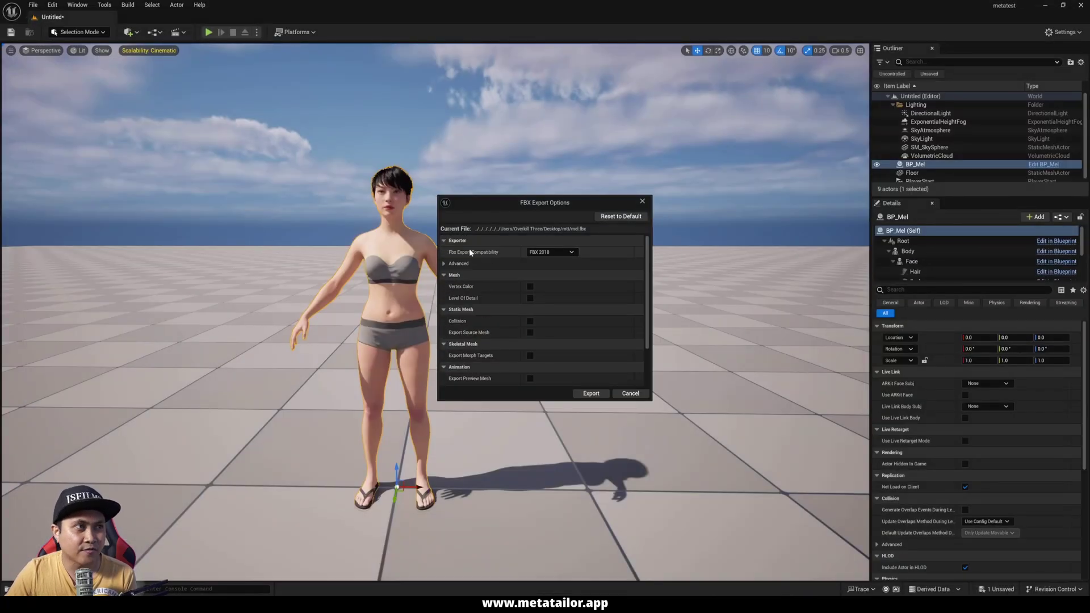
{"action": "scroll", "coordinate": [446, 271], "scroll_direction": "down", "scroll_amount": 2}
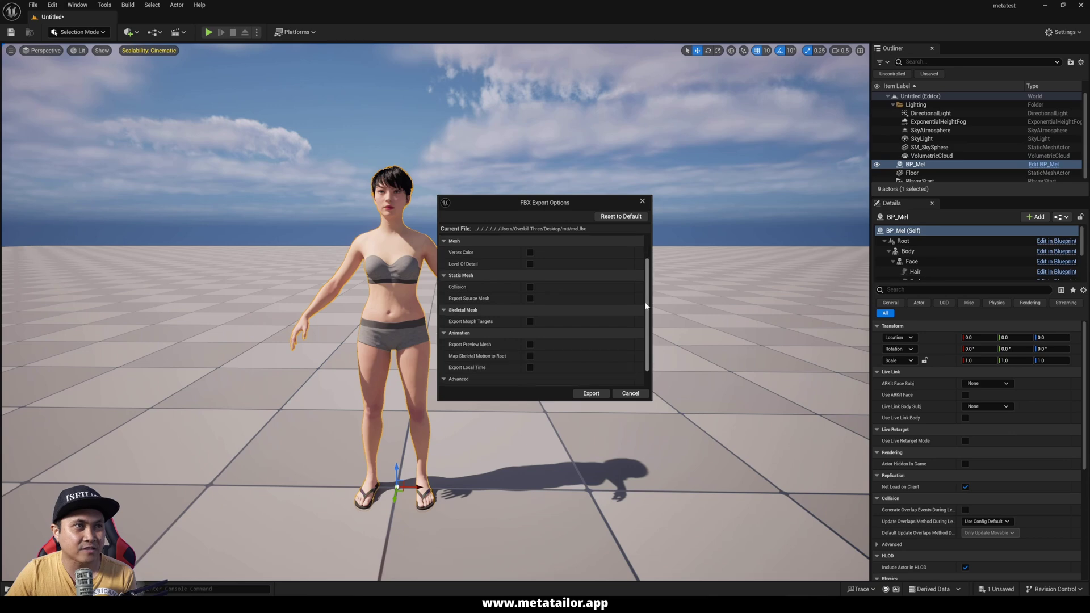
{"action": "left_click", "coordinate": [591, 394]}
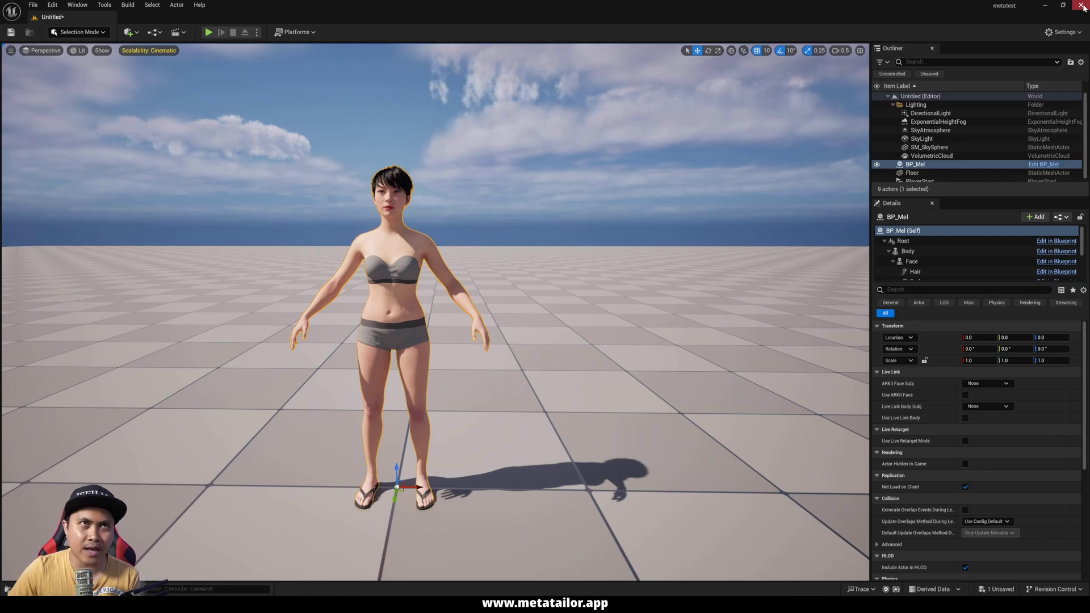
Close the Unreal Editor and start METATAILOR from its launcher.
{"action": "left_click", "coordinate": [1082, 5]}
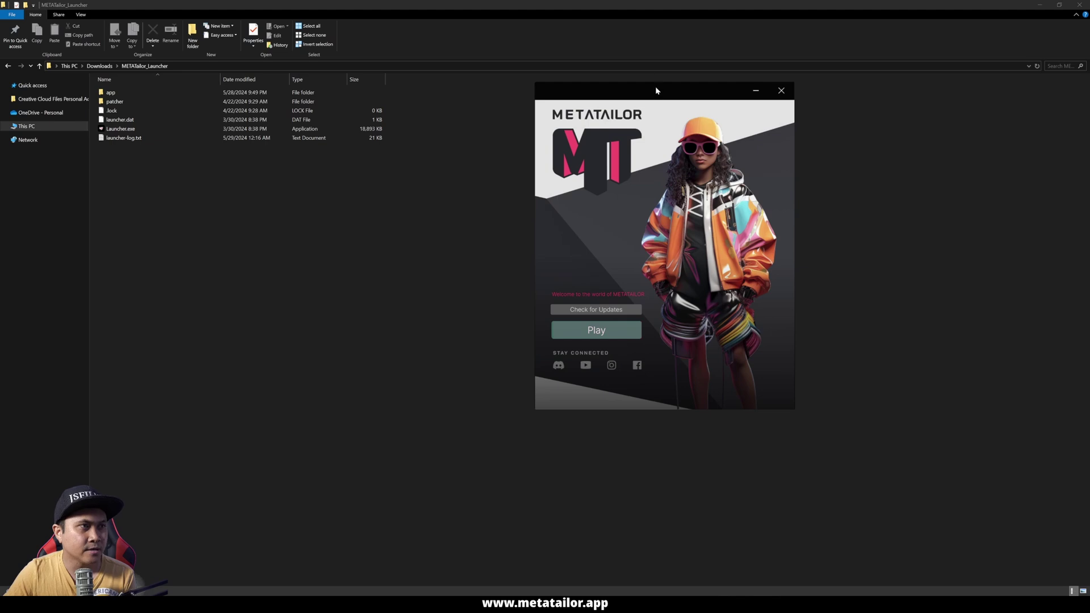
{"action": "left_click_drag", "start_coordinate": [655, 87], "coordinate": [619, 134]}
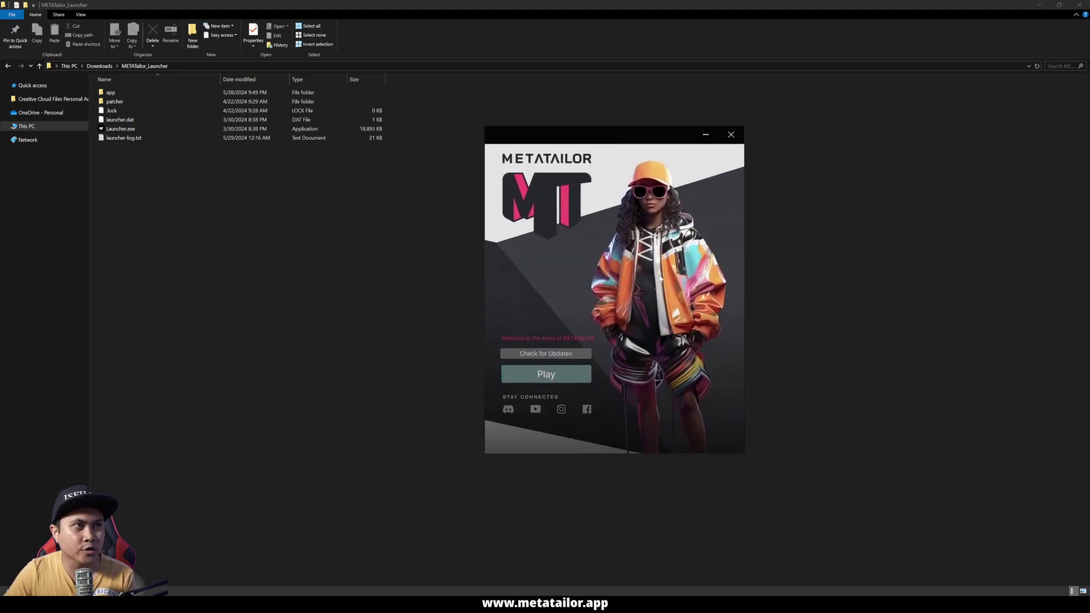
{"action": "left_click", "coordinate": [544, 375]}
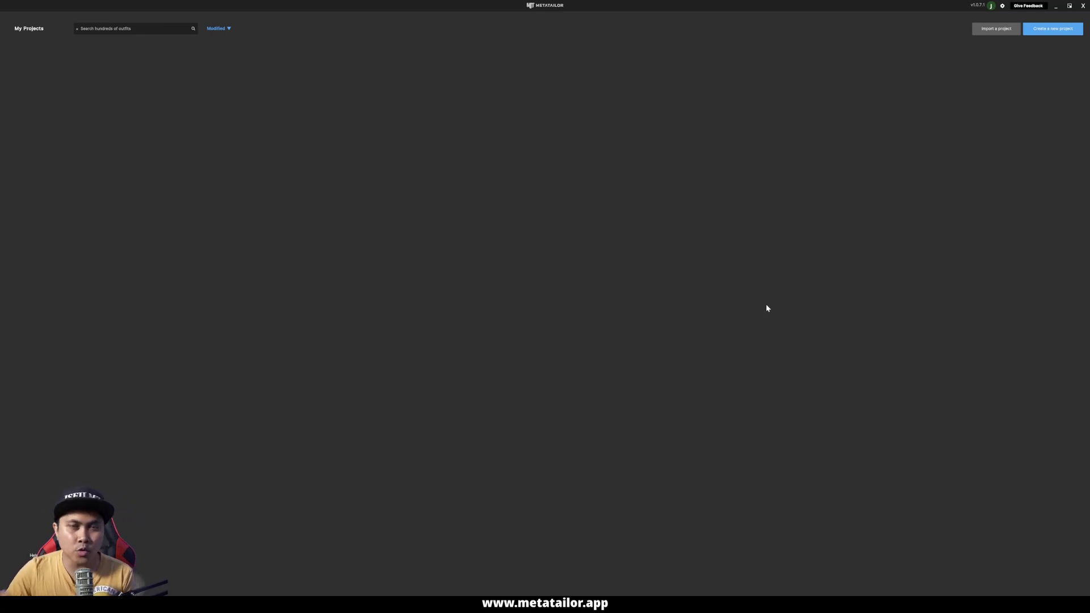
Create a new METATAILOR project named "melly".
{"action": "left_click", "coordinate": [1062, 31]}
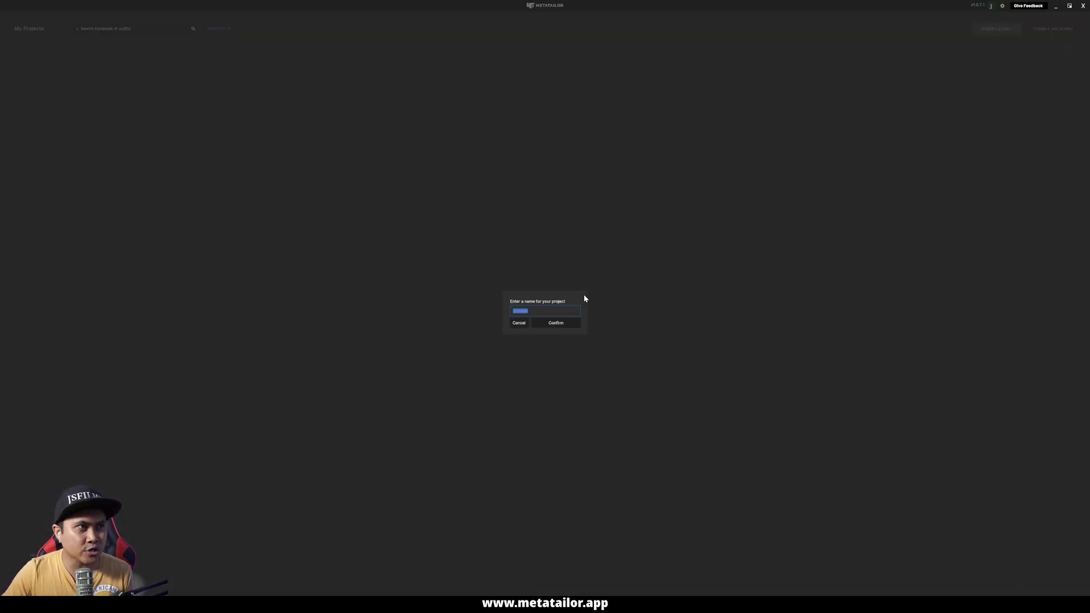
{"action": "type", "text": "melly"}
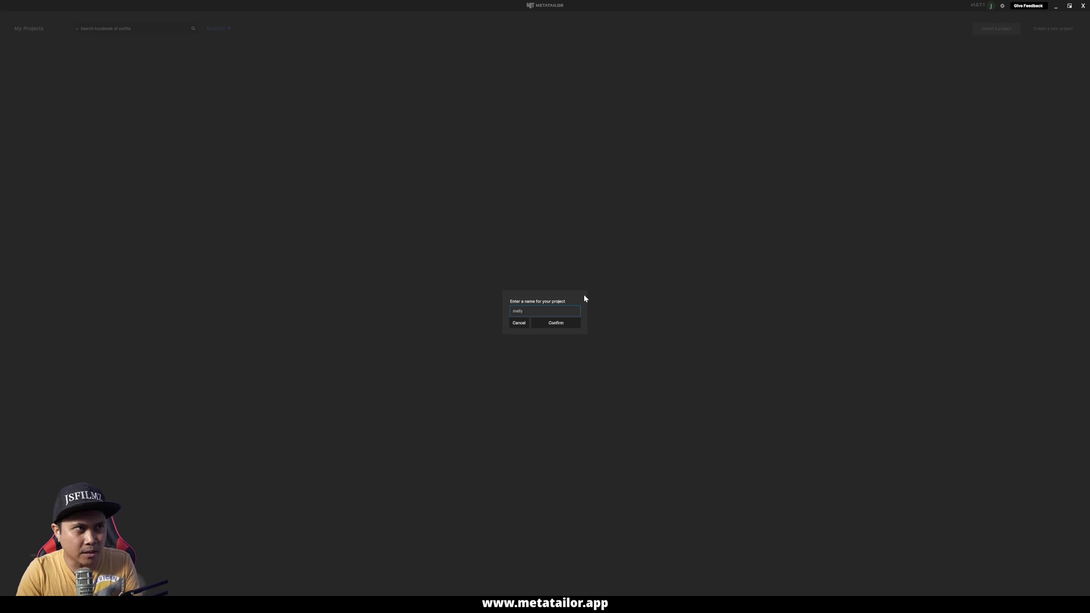
{"action": "left_click", "coordinate": [560, 323]}
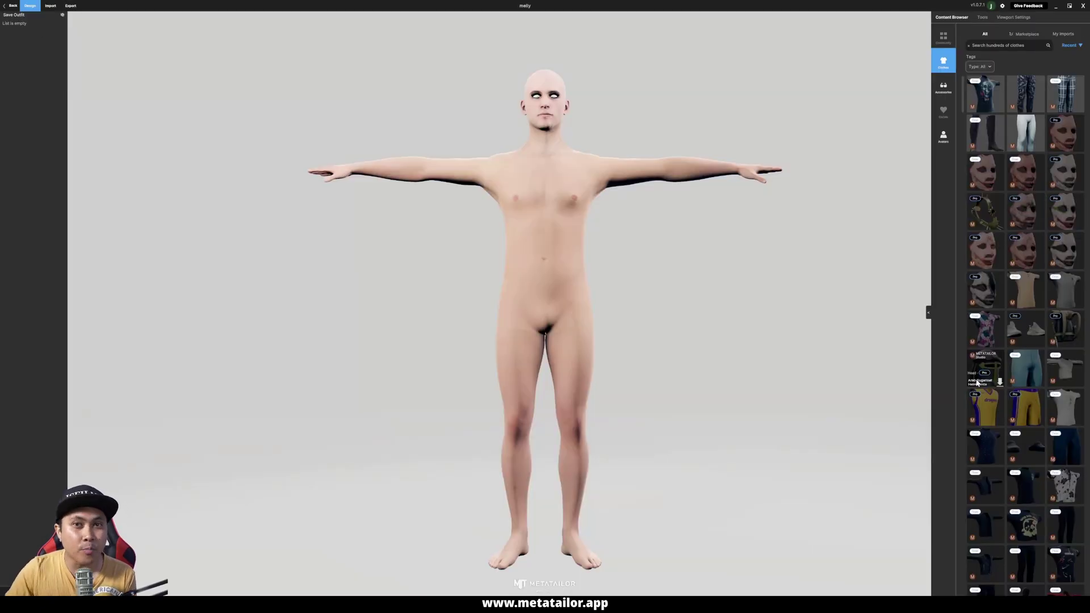
Import mel.fbx from the Desktop subfolder as an avatar, keep the default material settings and advance to the landmarks stage.
{"action": "left_click", "coordinate": [50, 7]}
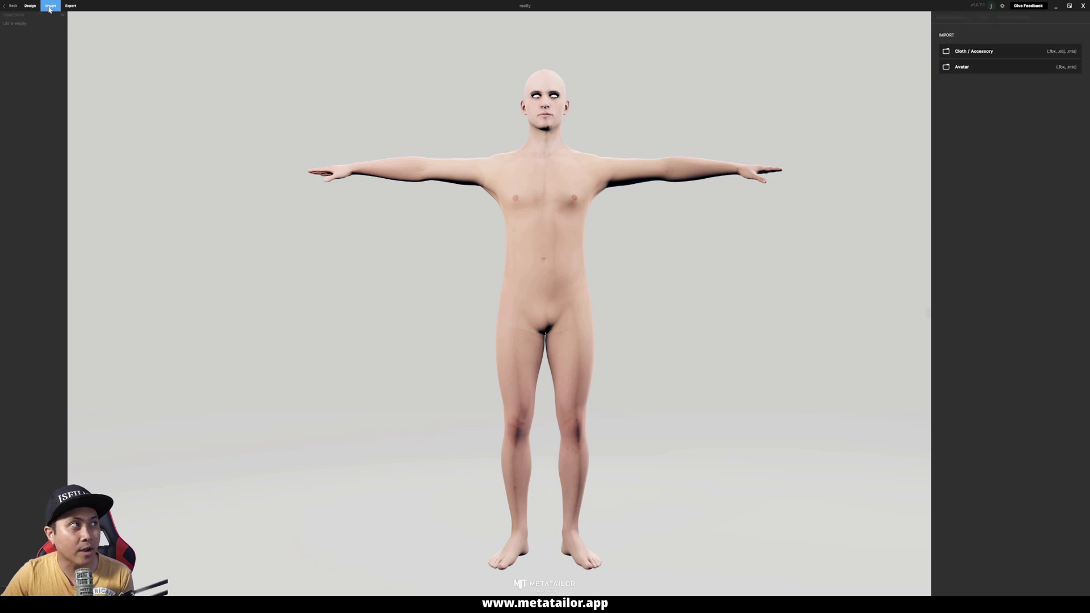
{"action": "left_click", "coordinate": [957, 68]}
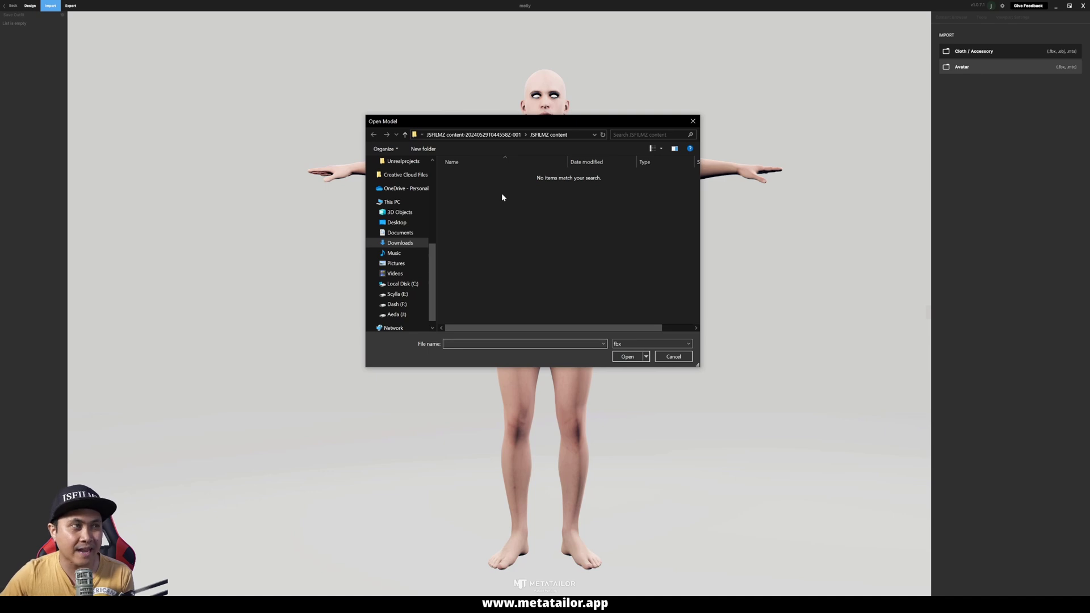
{"action": "left_click", "coordinate": [397, 222]}
{"action": "double_click", "coordinate": [512, 175]}
{"action": "left_click", "coordinate": [477, 175]}
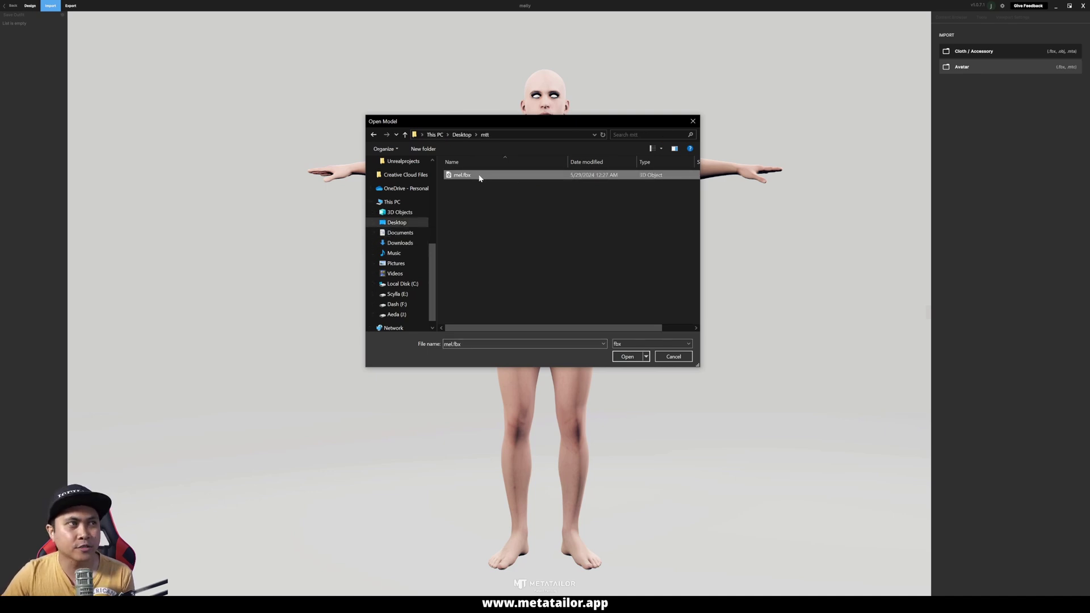
{"action": "left_click", "coordinate": [631, 356]}
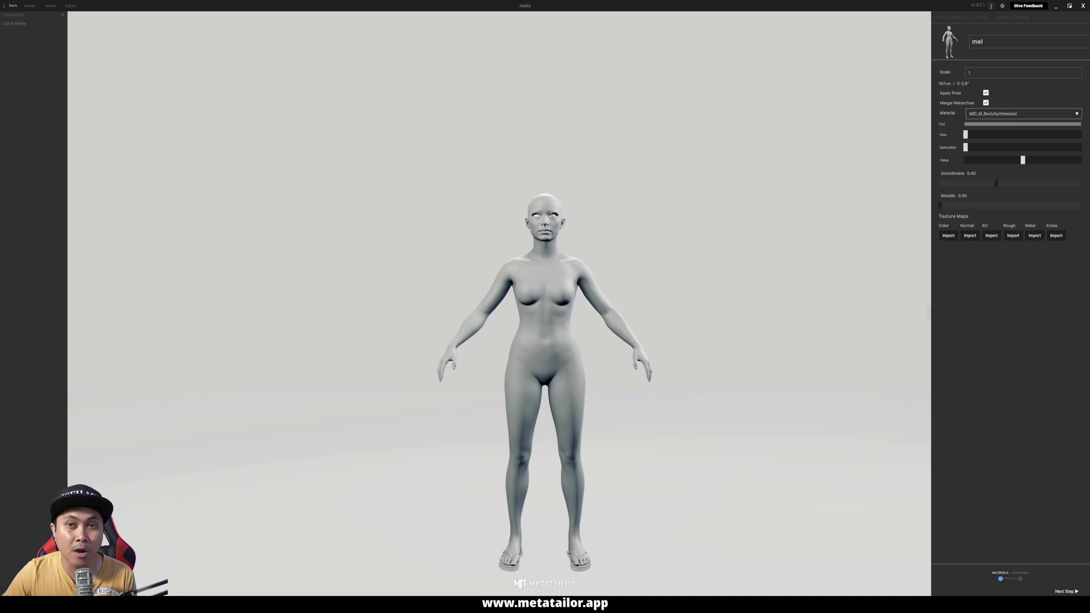
{"action": "left_click", "coordinate": [1065, 591]}
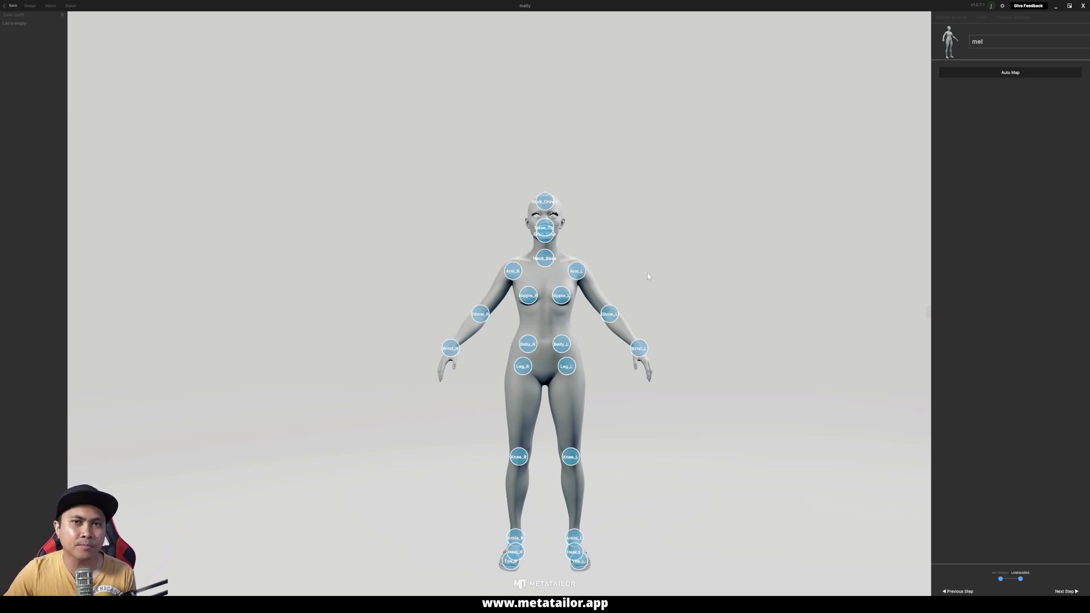
Move the avatar's Nose_Tip landmark up onto the tip of the nose in side view.
{"action": "left_click_drag", "start_coordinate": [655, 226], "coordinate": [584, 219]}
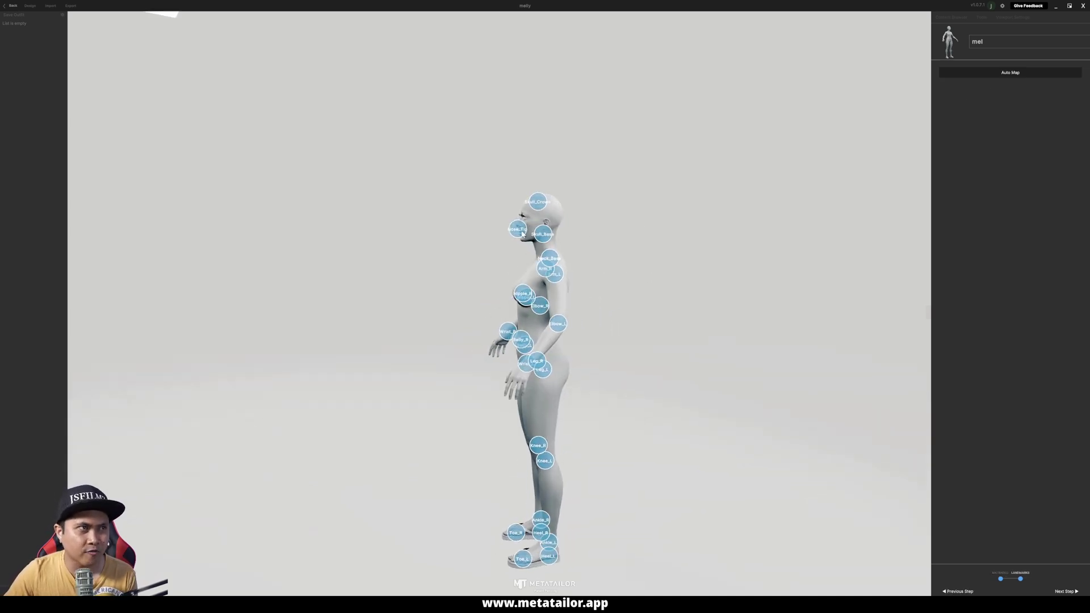
{"action": "scroll", "coordinate": [584, 186], "scroll_direction": "up", "scroll_amount": 6}
{"action": "scroll", "coordinate": [621, 154], "scroll_direction": "down", "scroll_amount": 2}
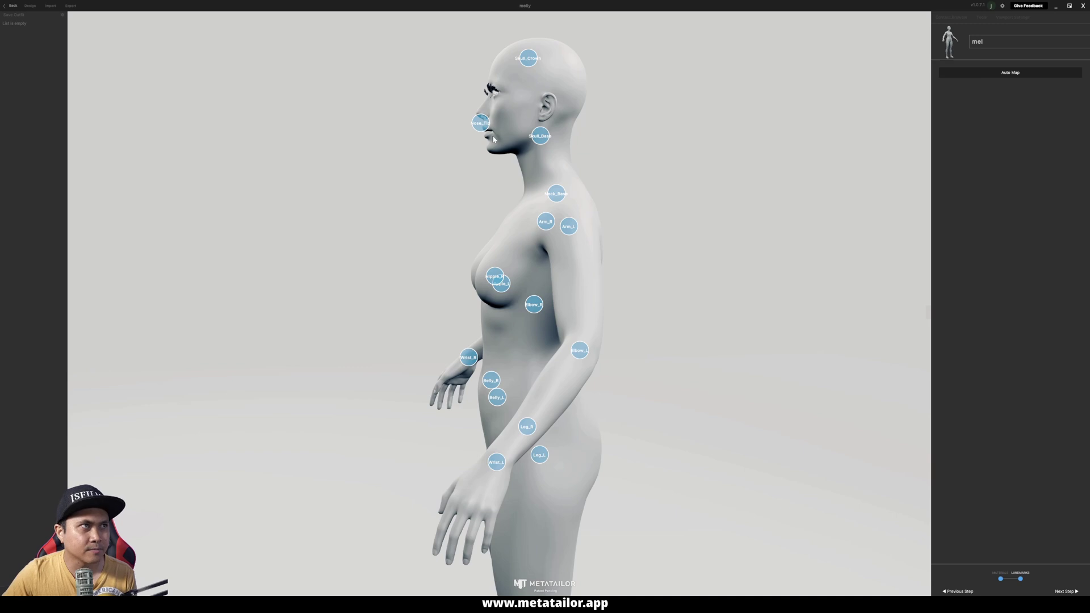
{"action": "scroll", "coordinate": [499, 138], "scroll_direction": "up", "scroll_amount": 2}
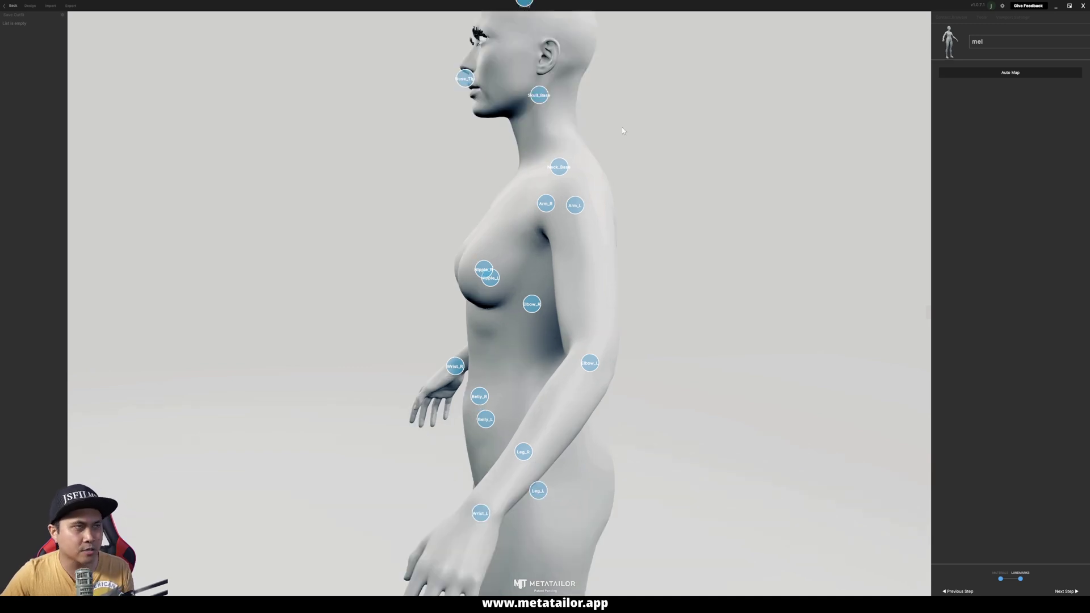
{"action": "left_click_drag", "start_coordinate": [622, 128], "coordinate": [648, 111]}
{"action": "middle_click_drag", "start_coordinate": [649, 111], "coordinate": [618, 185]}
{"action": "scroll", "coordinate": [612, 223], "scroll_direction": "up", "scroll_amount": 3}
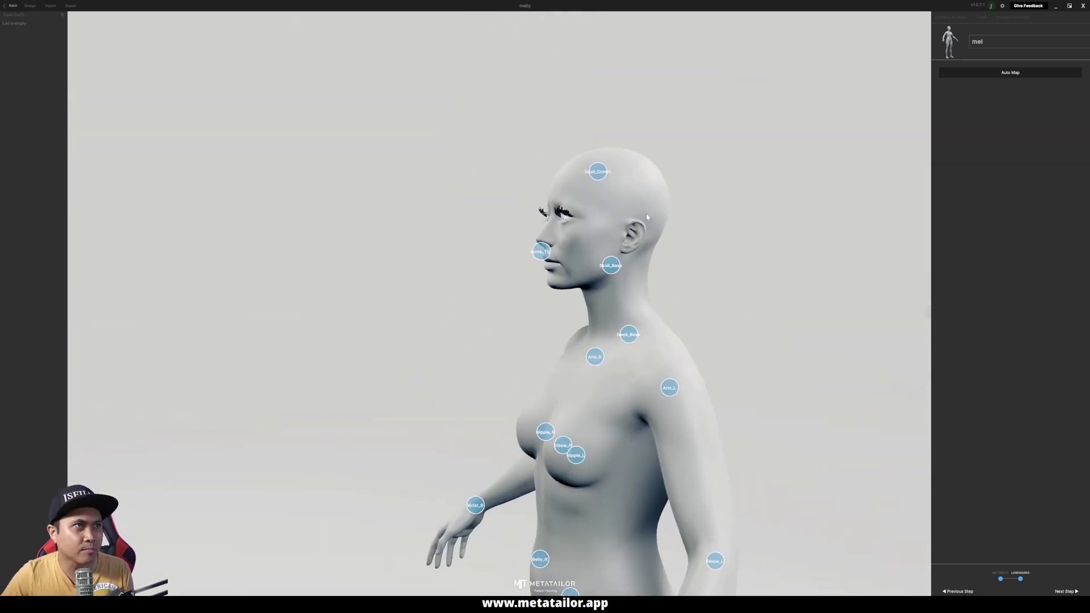
{"action": "scroll", "coordinate": [568, 237], "scroll_direction": "up", "scroll_amount": 2}
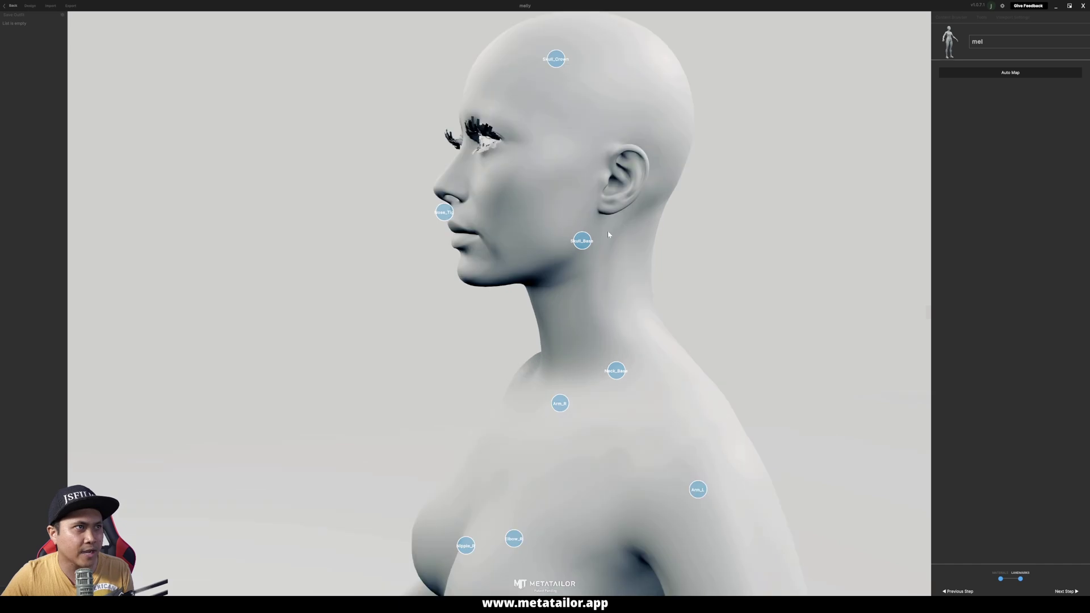
{"action": "left_click_drag", "start_coordinate": [608, 232], "coordinate": [660, 234]}
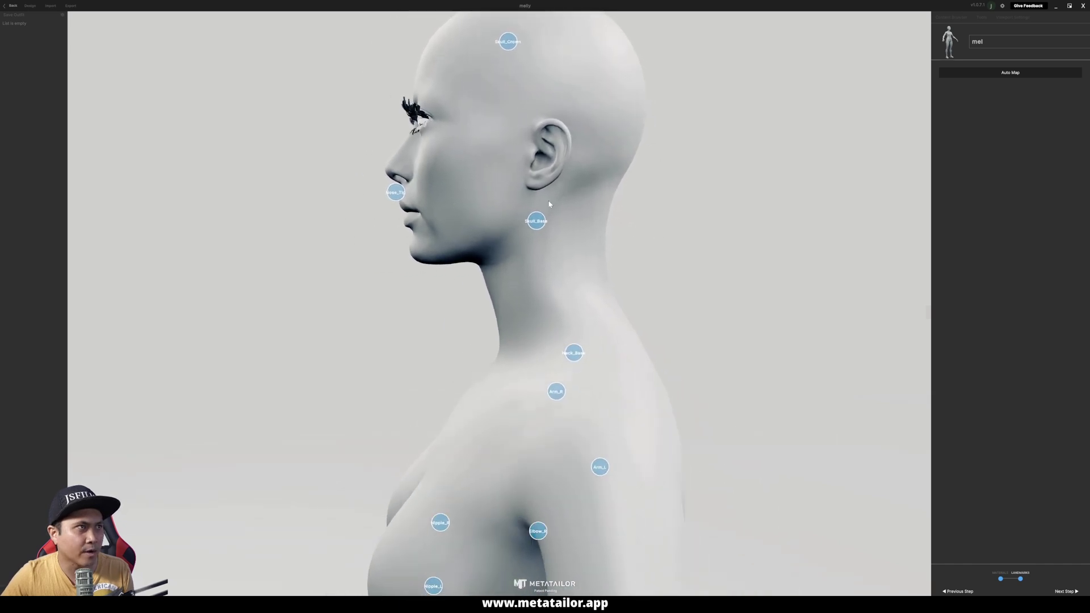
{"action": "left_click_drag", "start_coordinate": [396, 193], "coordinate": [372, 169]}
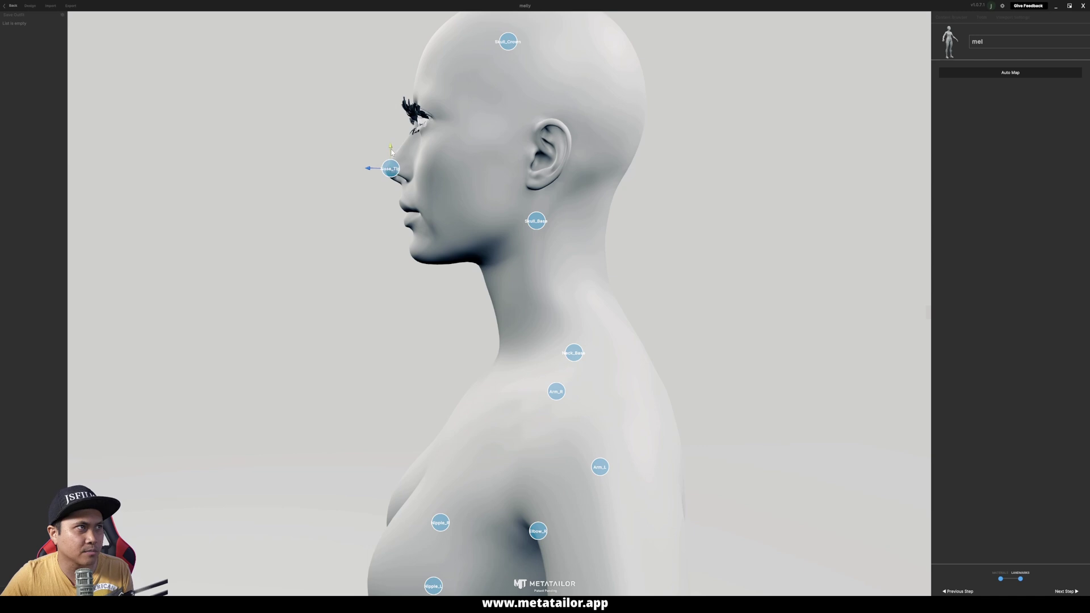
Raise the Skull_Crown landmark to the top of the avatar's head and check its placement from the front.
{"action": "scroll", "coordinate": [391, 153], "scroll_direction": "down", "scroll_amount": 2}
{"action": "middle_click_drag", "start_coordinate": [391, 152], "coordinate": [588, 136]}
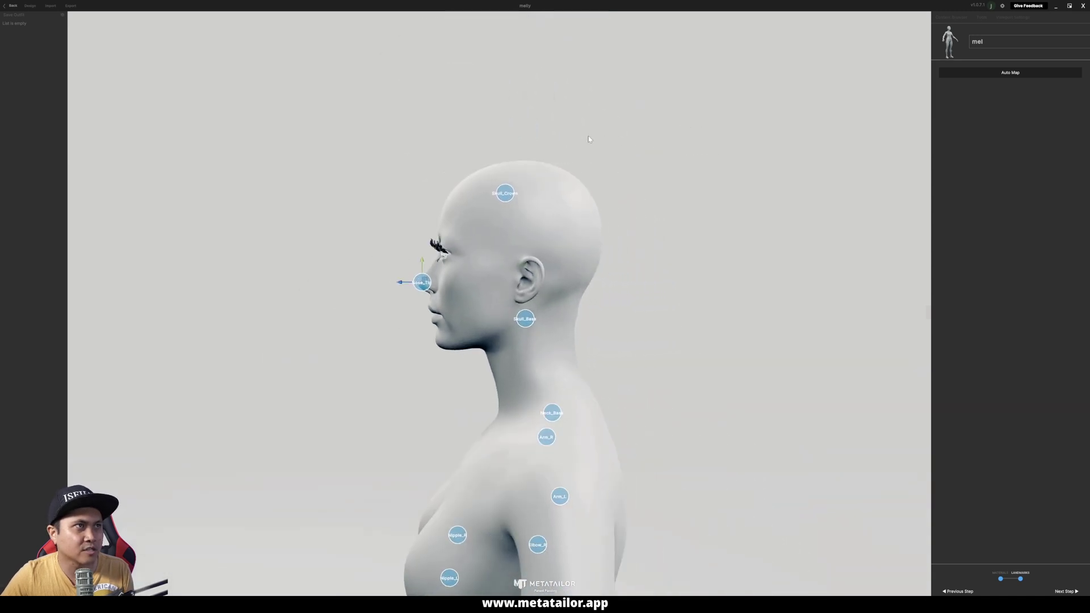
{"action": "left_click", "coordinate": [497, 194]}
{"action": "left_click_drag", "start_coordinate": [500, 164], "coordinate": [502, 146]}
{"action": "middle_click_drag", "start_coordinate": [398, 156], "coordinate": [639, 170]}
{"action": "left_click_drag", "start_coordinate": [642, 172], "coordinate": [590, 169]}
{"action": "middle_click_drag", "start_coordinate": [638, 150], "coordinate": [625, 159]}
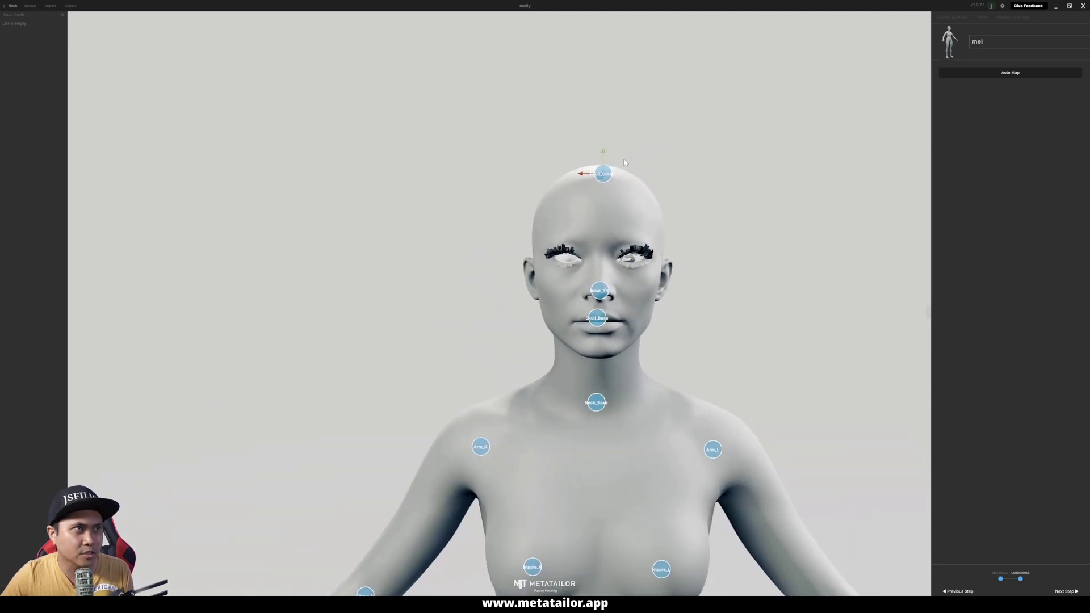
Fine-tune the Skull_Crown landmark's height so it sits on the top of the scalp, checking it from the side and front.
{"action": "left_click_drag", "start_coordinate": [603, 152], "coordinate": [603, 147]}
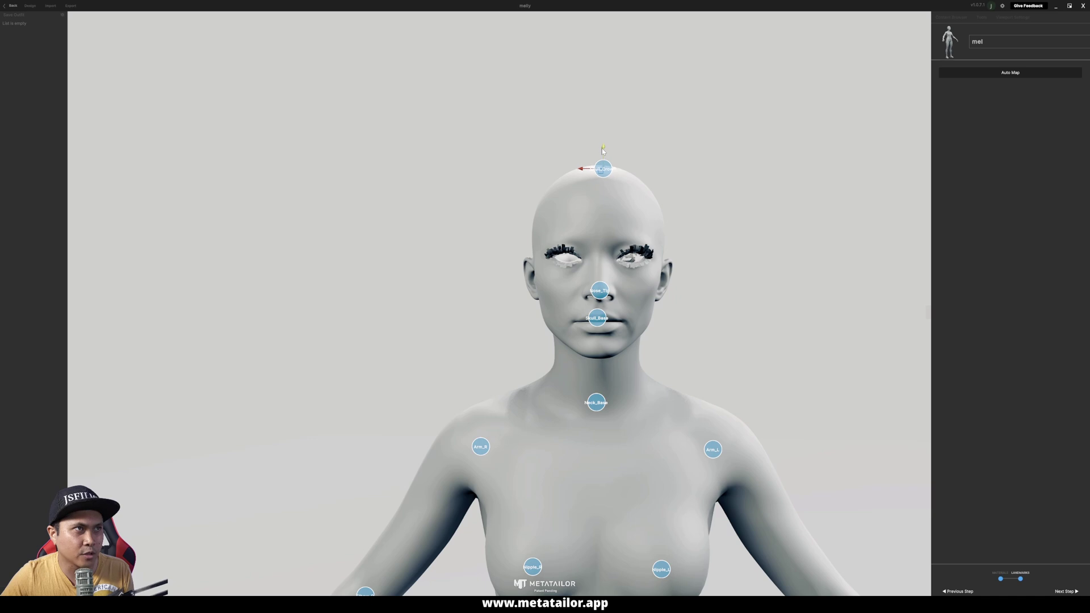
{"action": "middle_click_drag", "start_coordinate": [828, 219], "coordinate": [724, 218]}
{"action": "left_click_drag", "start_coordinate": [724, 221], "coordinate": [657, 207]}
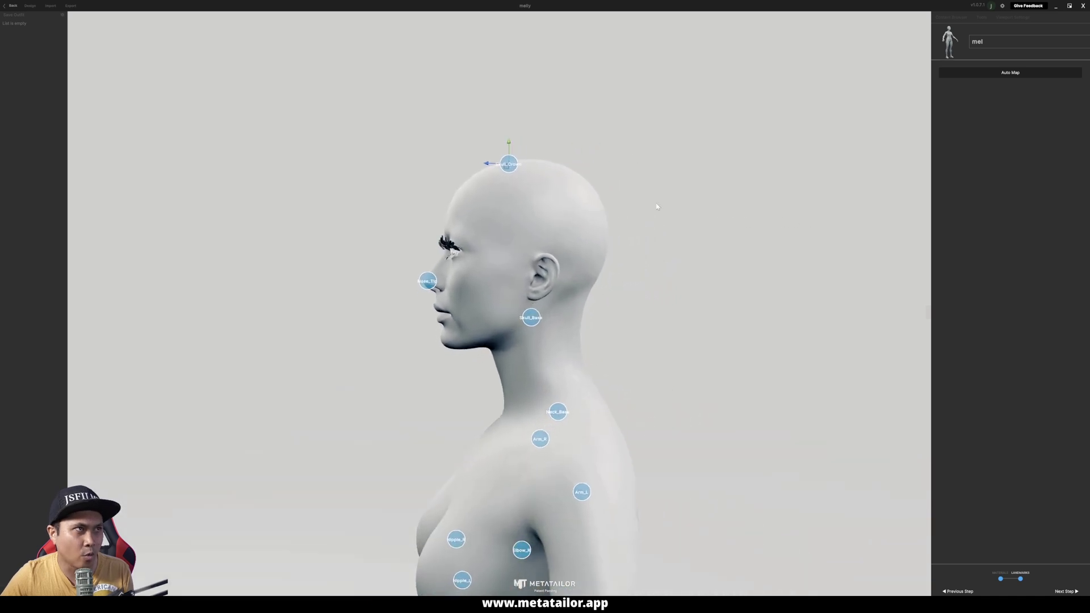
{"action": "left_click_drag", "start_coordinate": [495, 166], "coordinate": [592, 156]}
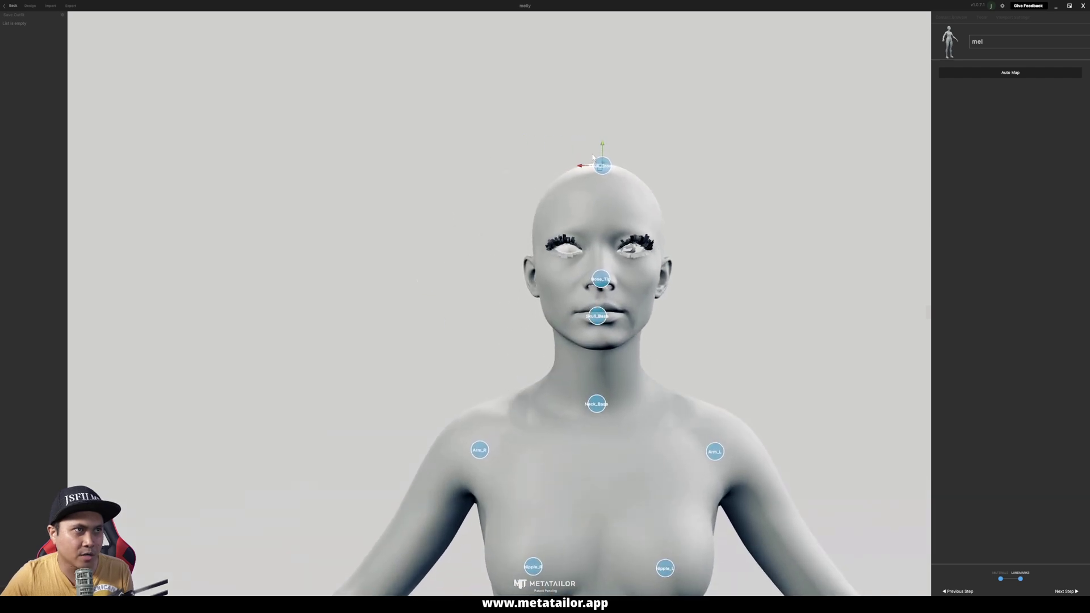
{"action": "scroll", "coordinate": [687, 370], "scroll_direction": "down", "scroll_amount": 5}
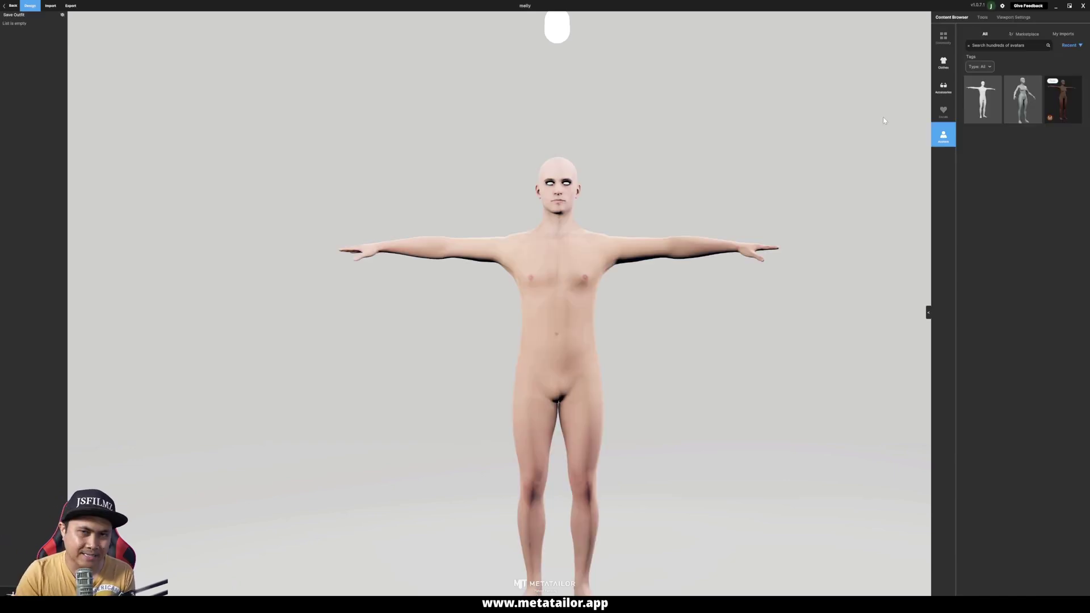
Load the imported mel avatar in place of the default male avatar and browse the available clothes.
{"action": "left_click", "coordinate": [1012, 102]}
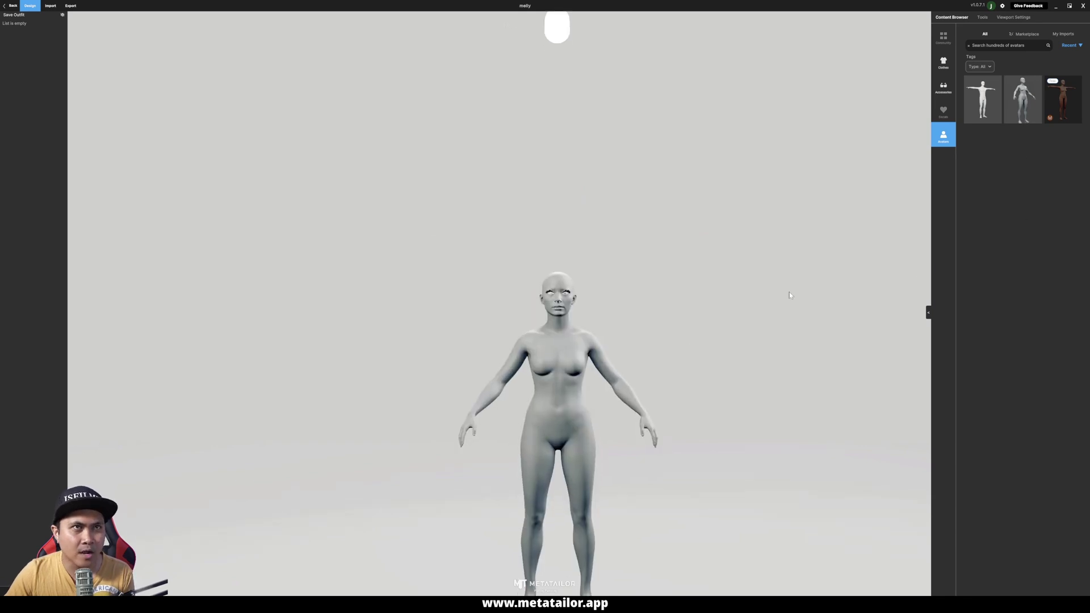
{"action": "left_click", "coordinate": [942, 64]}
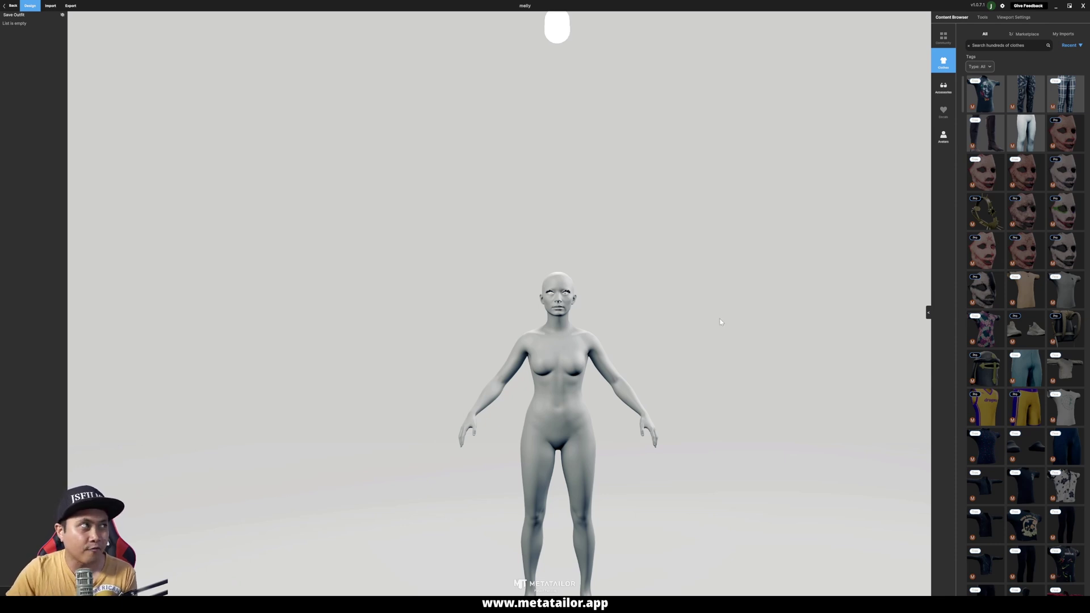
Import Copy of AVS_Plate_Carrier_V4.mta as a cloth from the JSFILMZ content folder in Downloads, filtering the files by the mta type.
{"action": "left_click", "coordinate": [50, 8]}
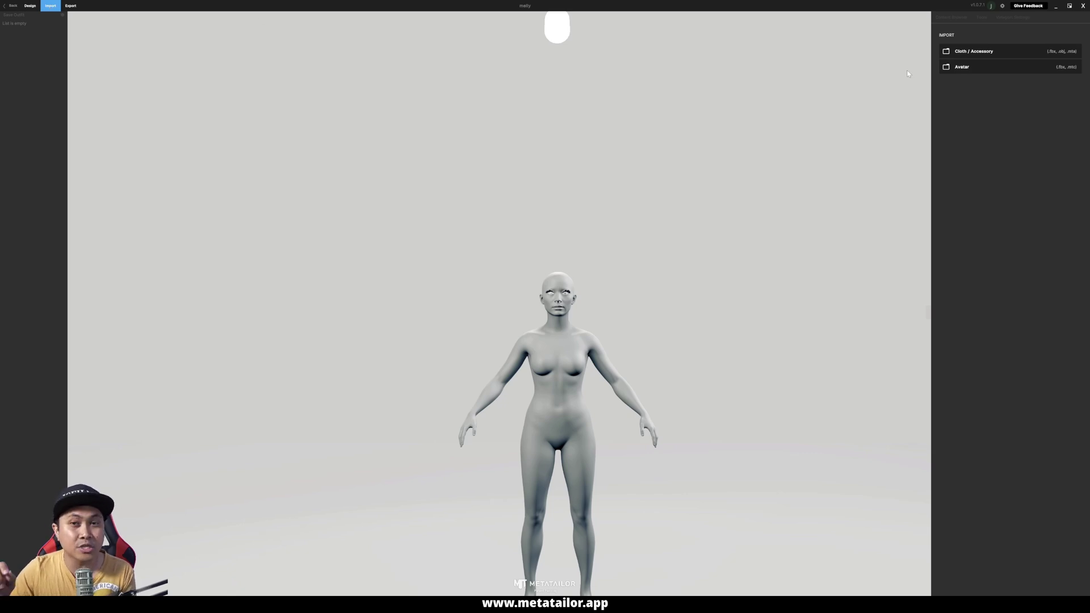
{"action": "left_click", "coordinate": [1021, 55]}
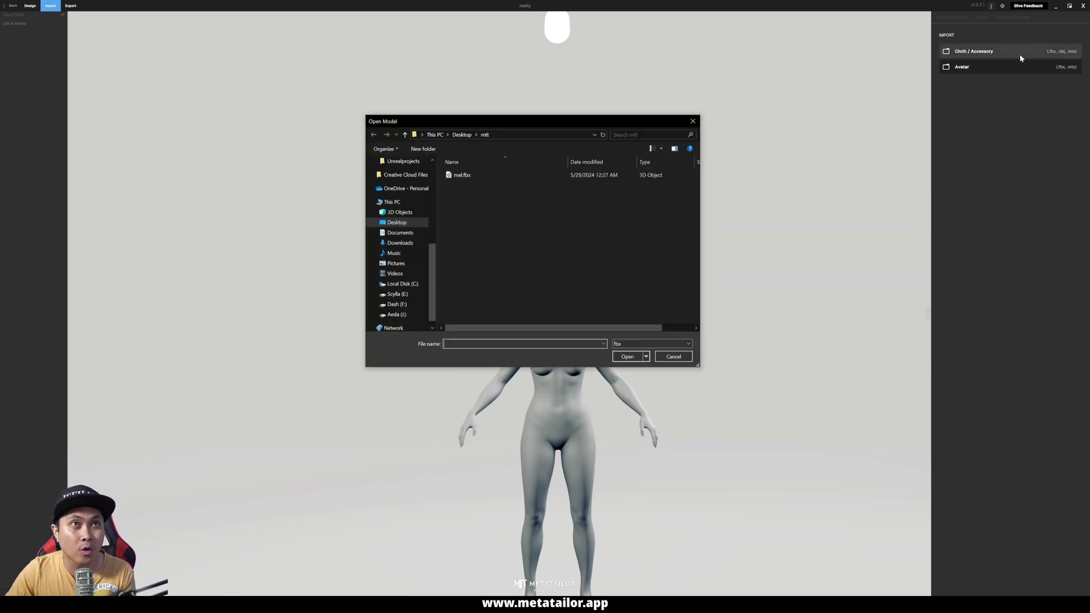
{"action": "left_click", "coordinate": [400, 242]}
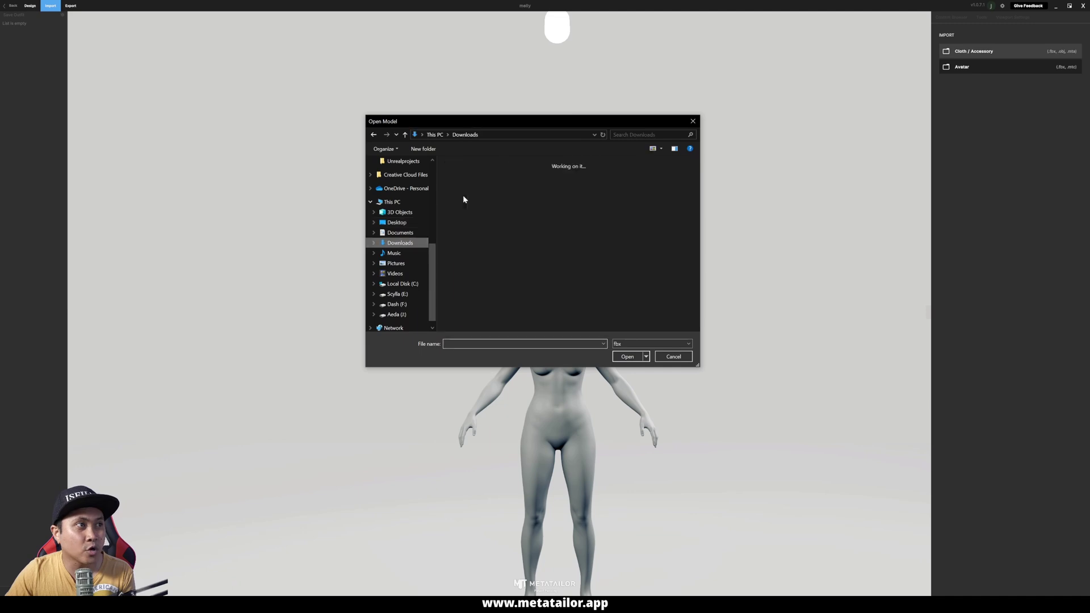
{"action": "double_click", "coordinate": [476, 179]}
{"action": "double_click", "coordinate": [475, 178]}
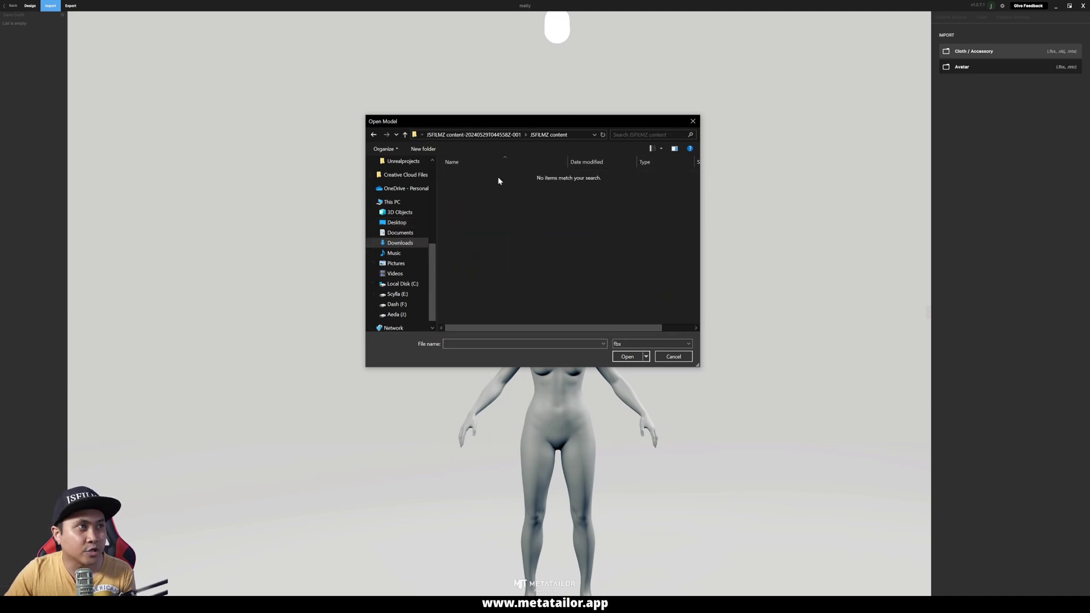
{"action": "left_click", "coordinate": [623, 344]}
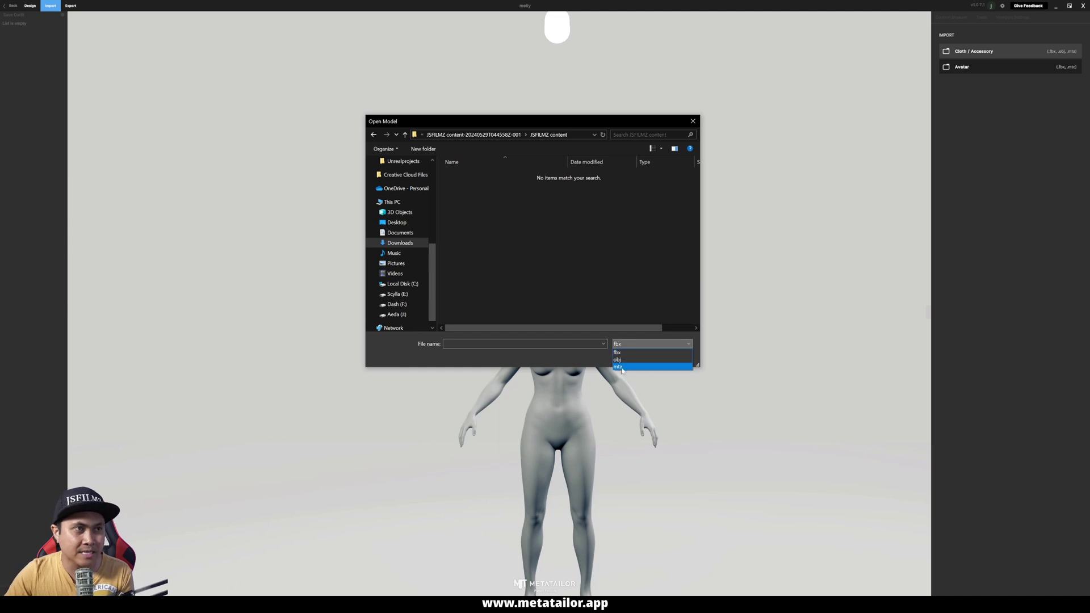
{"action": "left_click", "coordinate": [650, 367]}
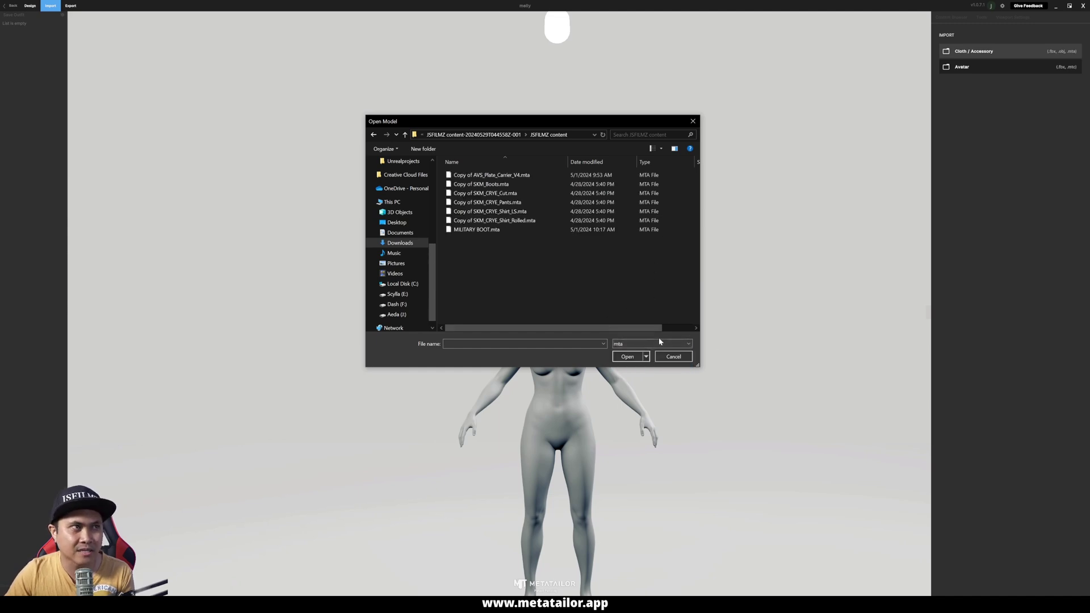
{"action": "left_click", "coordinate": [528, 176]}
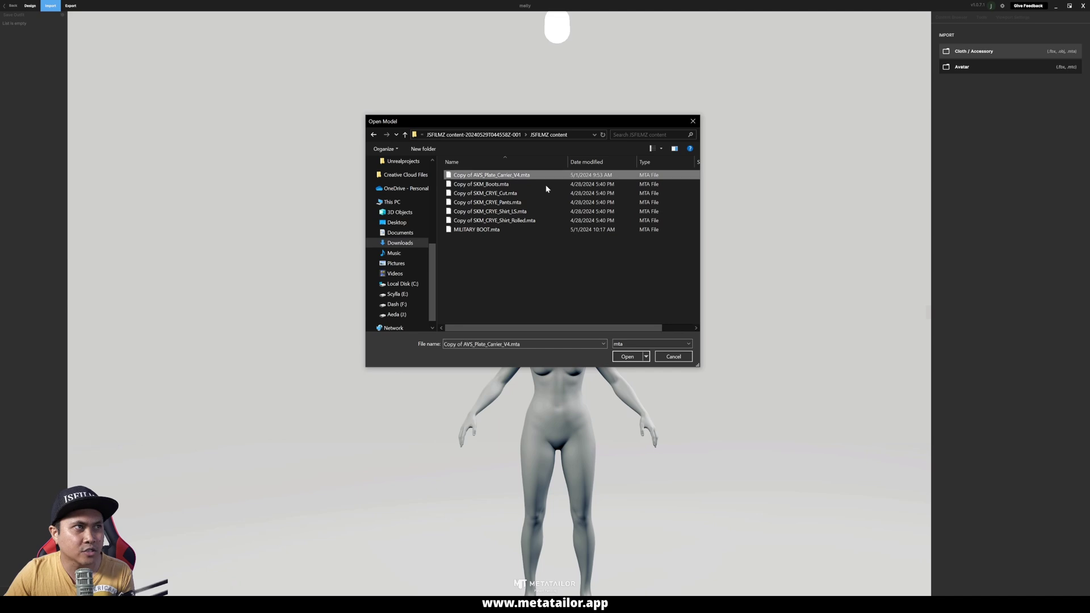
{"action": "left_click", "coordinate": [629, 357]}
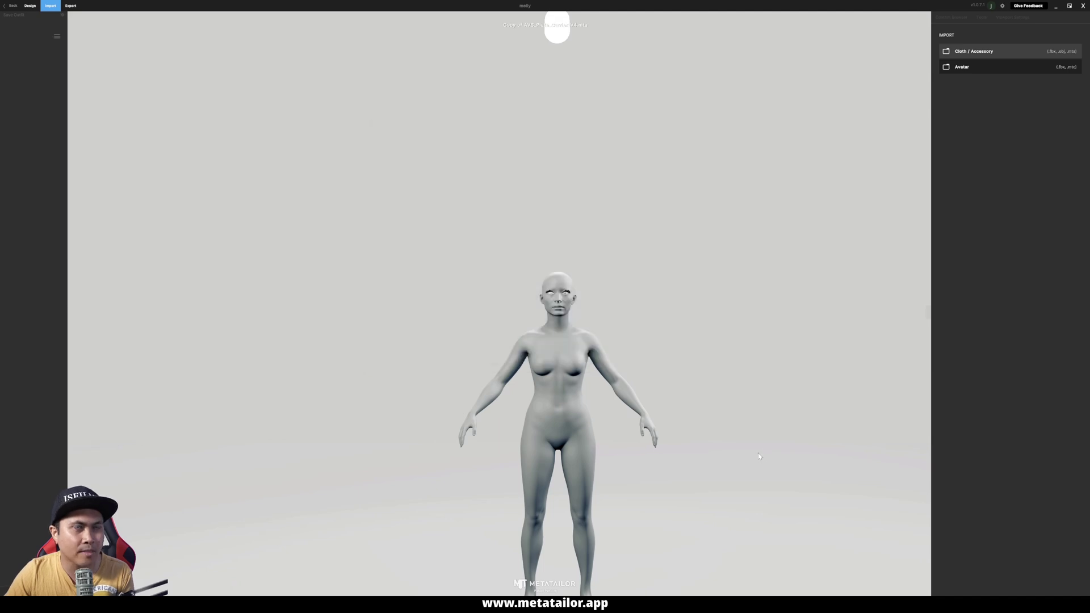
Import Copy of SKM_Boots.mta and Copy of SKM_CRYE_Pants.mta as clothes from the same folder.
{"action": "left_click", "coordinate": [956, 51]}
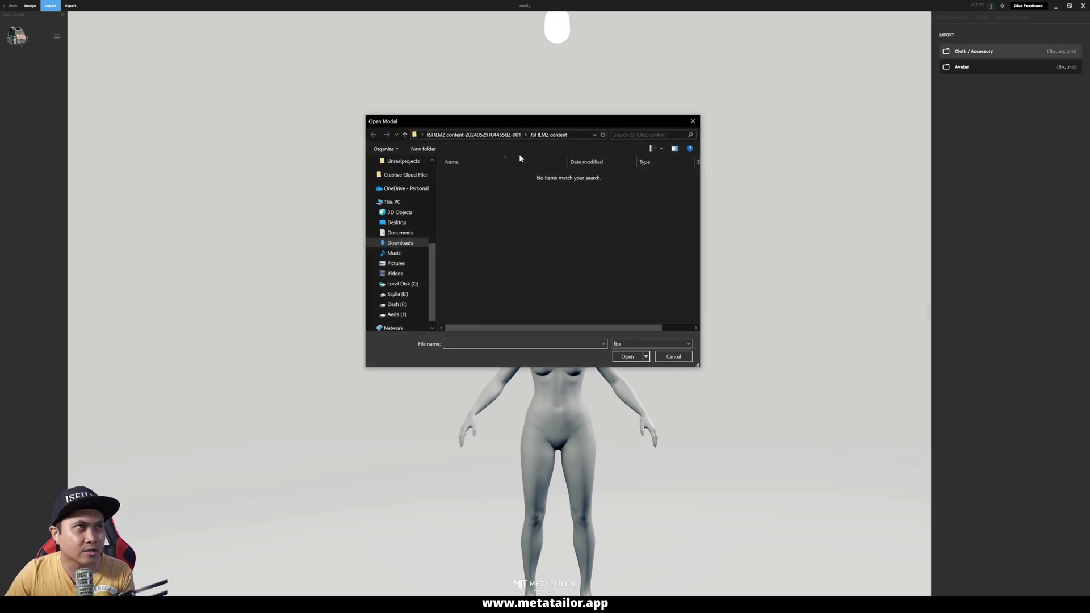
{"action": "left_click", "coordinate": [624, 344]}
{"action": "left_click", "coordinate": [627, 367]}
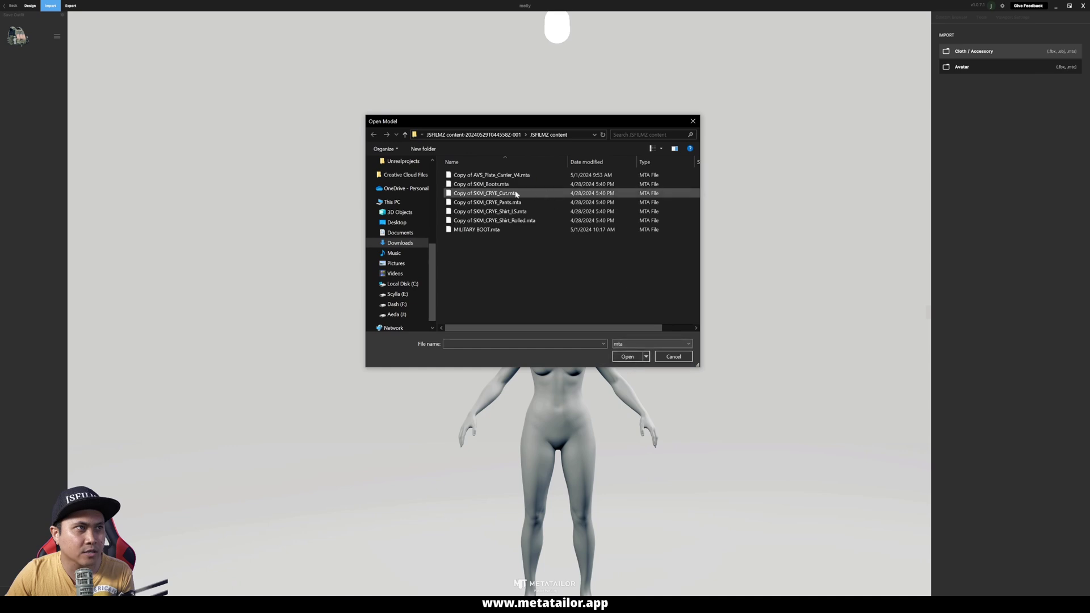
{"action": "double_click", "coordinate": [492, 194]}
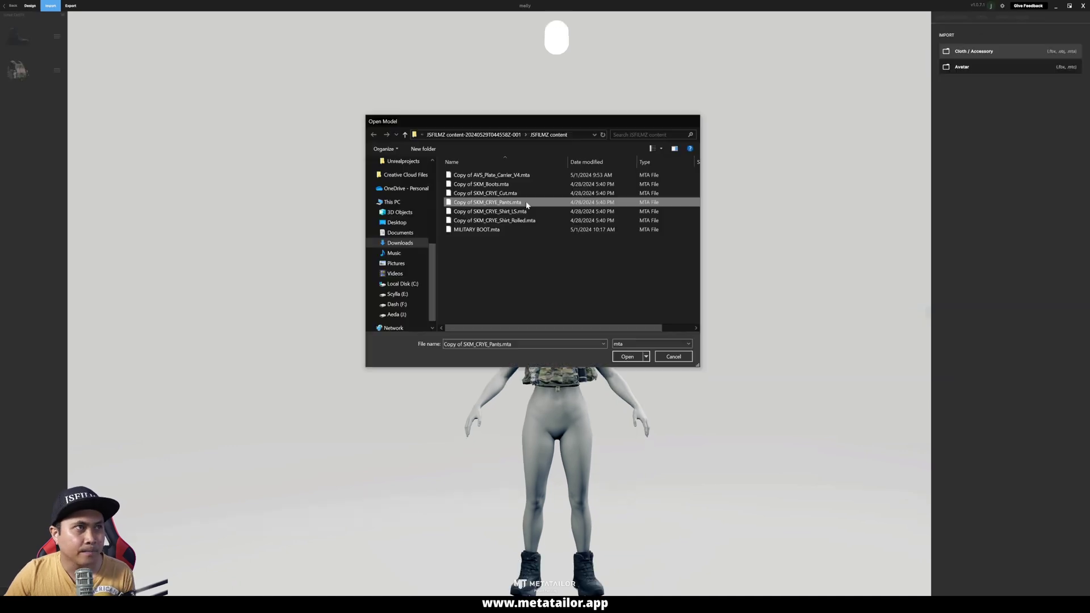
{"action": "left_click", "coordinate": [627, 355]}
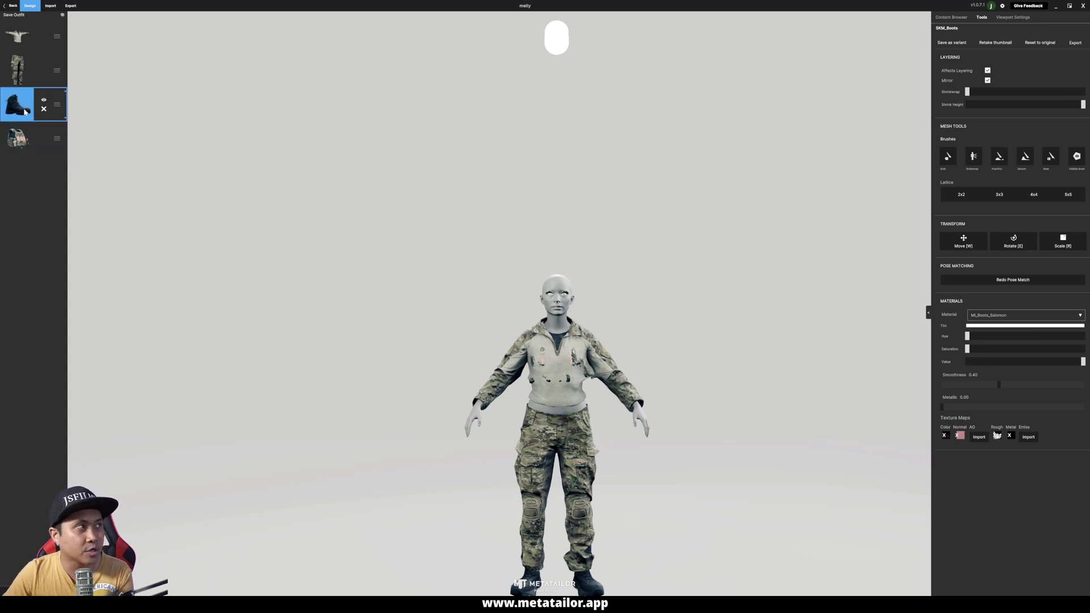
Reorder the outfit layers with the plate carrier outermost and the boots lowest, and inspect the full outfit on the avatar.
{"action": "left_click_drag", "start_coordinate": [24, 110], "coordinate": [21, 138]}
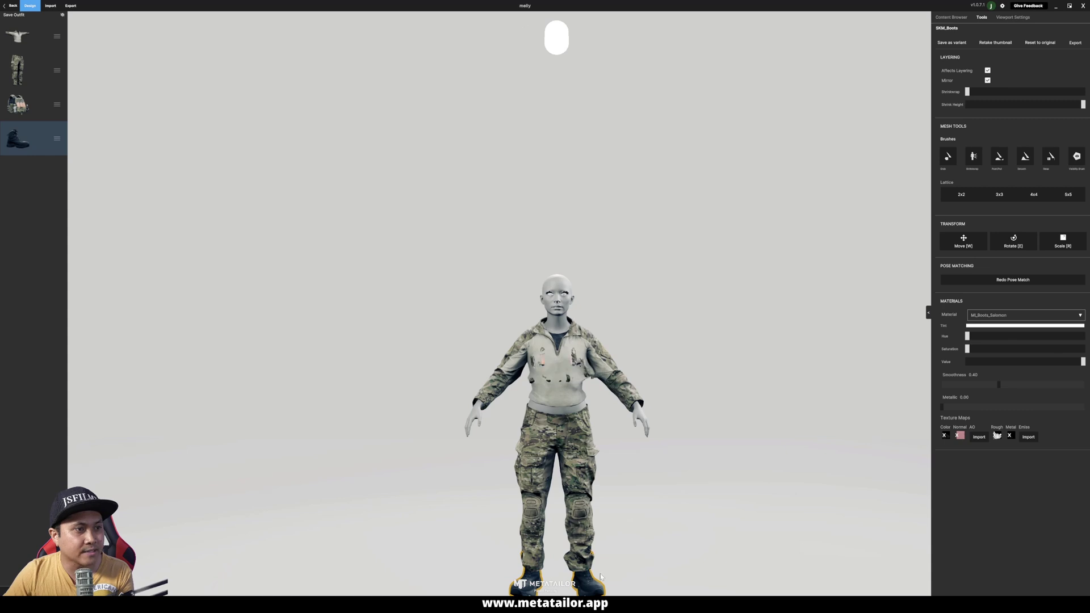
{"action": "left_click_drag", "start_coordinate": [17, 105], "coordinate": [17, 37]}
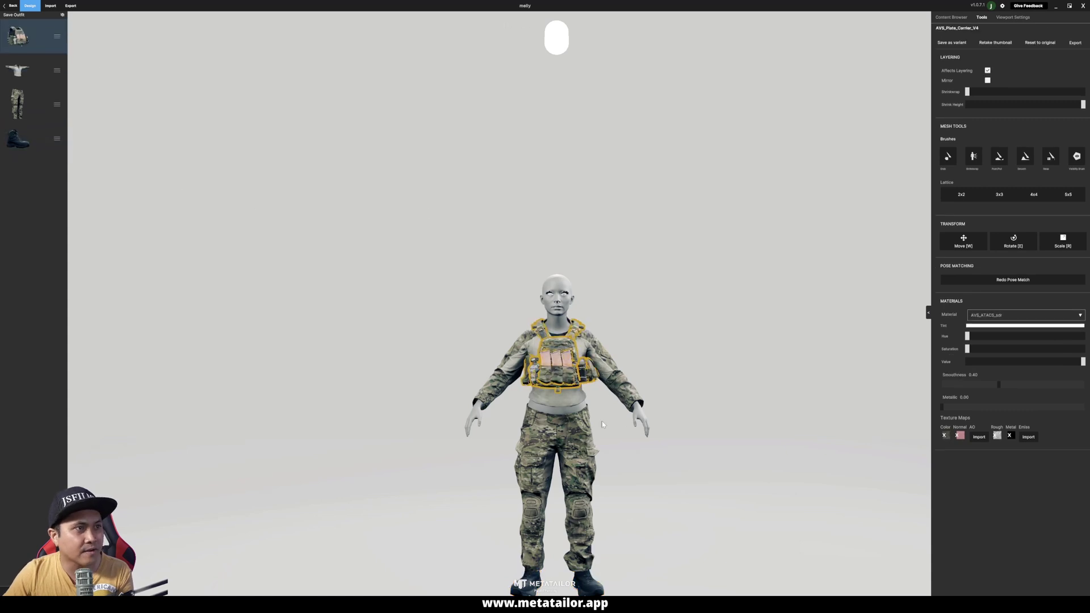
{"action": "left_click", "coordinate": [717, 487]}
{"action": "left_click_drag", "start_coordinate": [716, 487], "coordinate": [755, 493]}
{"action": "middle_click_drag", "start_coordinate": [668, 510], "coordinate": [608, 420]}
{"action": "scroll", "coordinate": [608, 420], "scroll_direction": "up", "scroll_amount": 4}
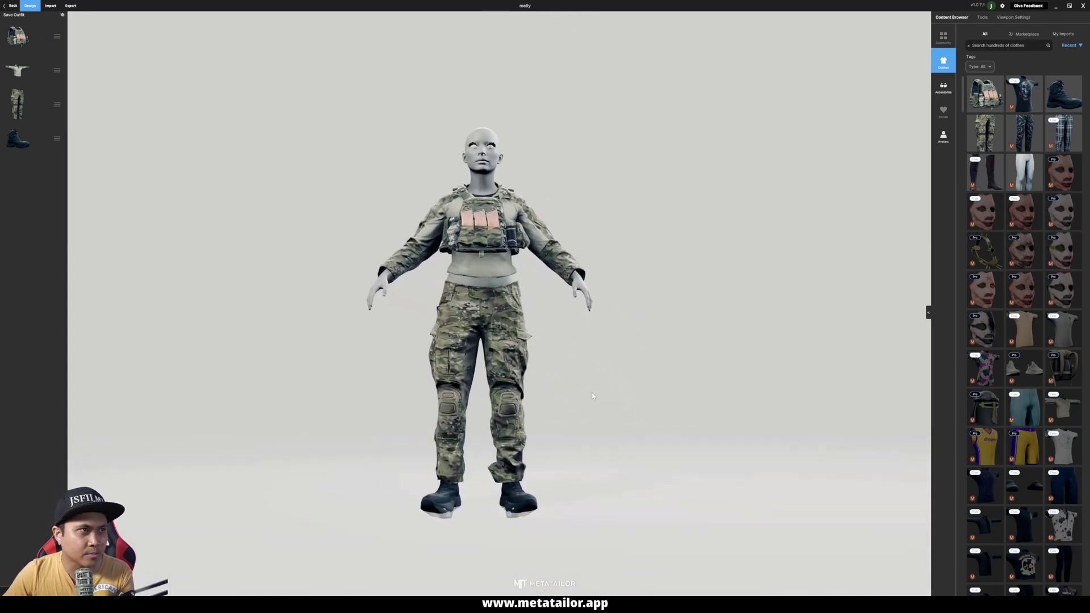
{"action": "mouse_move", "coordinate": [594, 393]}
{"action": "left_mouse_down"}
{"action": "mouse_move", "coordinate": [695, 375]}
{"action": "mouse_move", "coordinate": [597, 406]}
{"action": "left_mouse_up"}
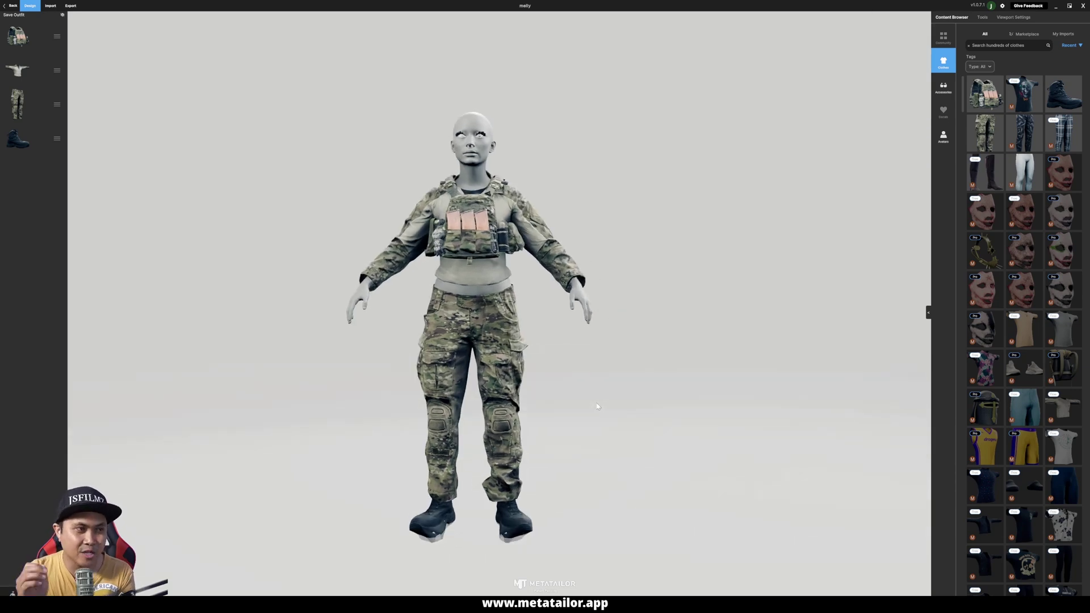
Start redoing the pose match for the SKM_Boots item with the Knees/Elbows handles enabled.
{"action": "left_click", "coordinate": [505, 543]}
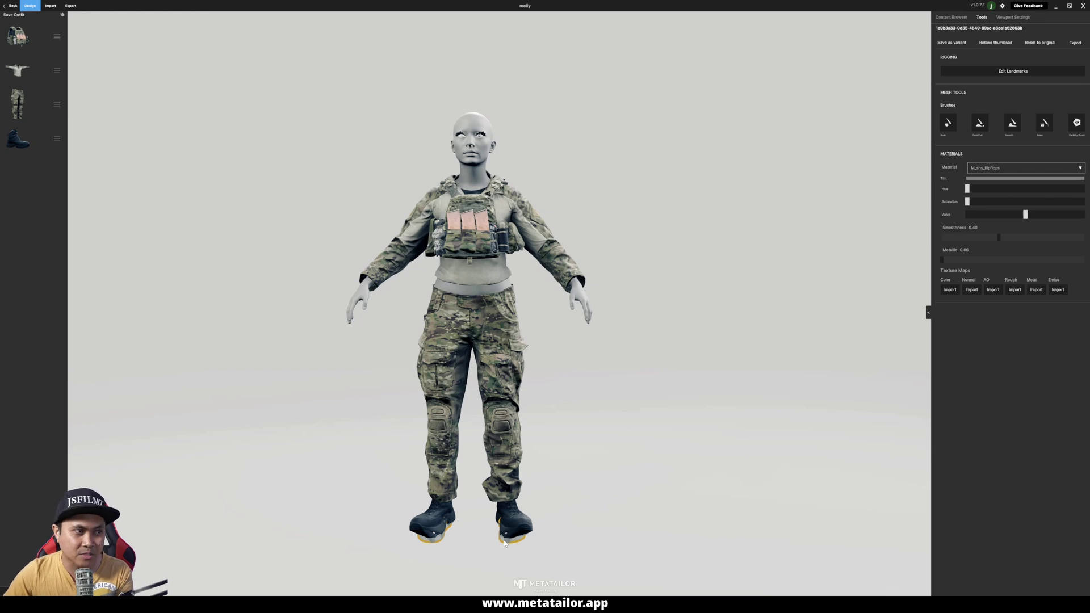
{"action": "left_click", "coordinate": [59, 133]}
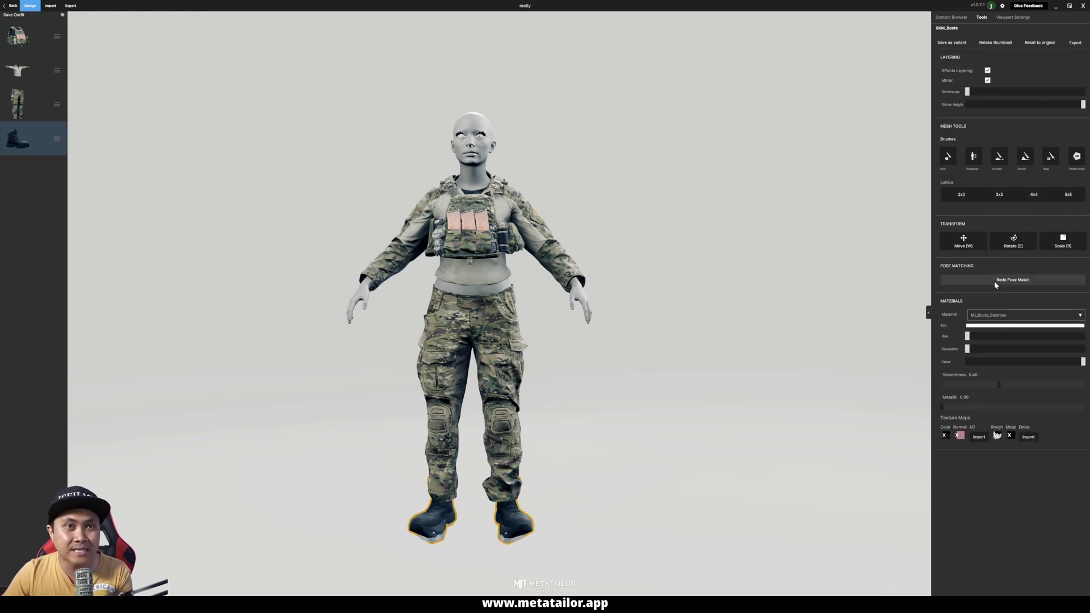
{"action": "left_click", "coordinate": [1013, 279]}
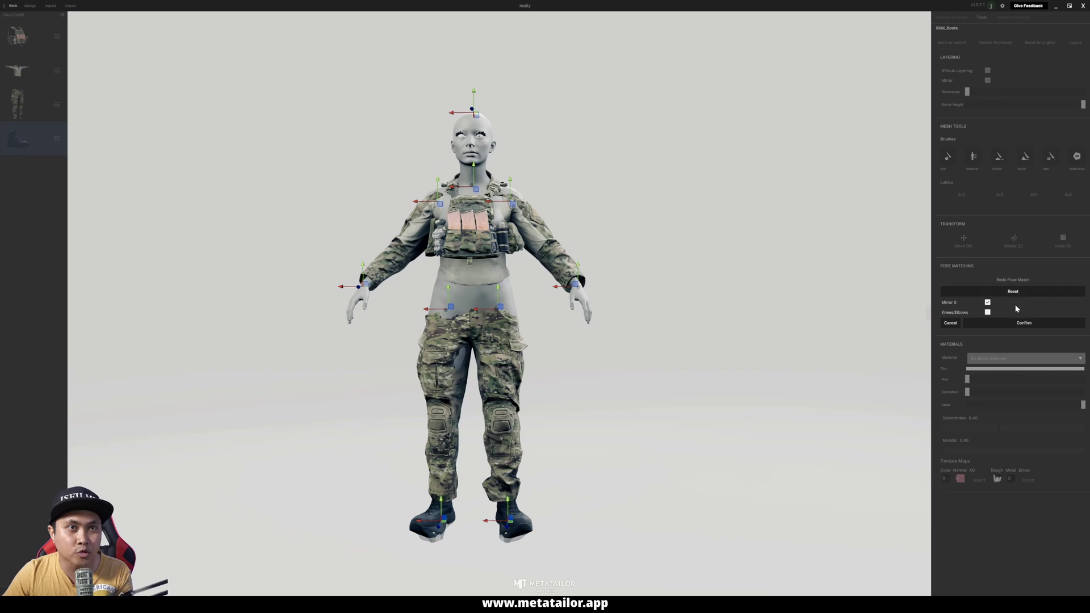
{"action": "left_click", "coordinate": [988, 313]}
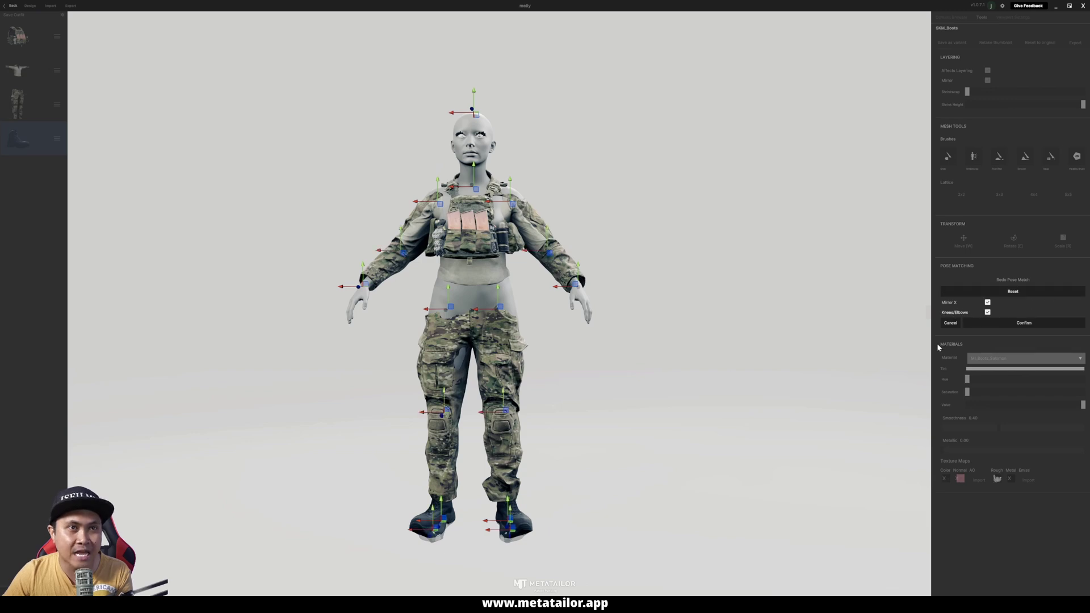
Move the boots' mirrored toe handles to straighten the boots and align them with the avatar's feet.
{"action": "scroll", "coordinate": [462, 584], "scroll_direction": "up", "scroll_amount": 3}
{"action": "scroll", "coordinate": [678, 363], "scroll_direction": "up", "scroll_amount": 5}
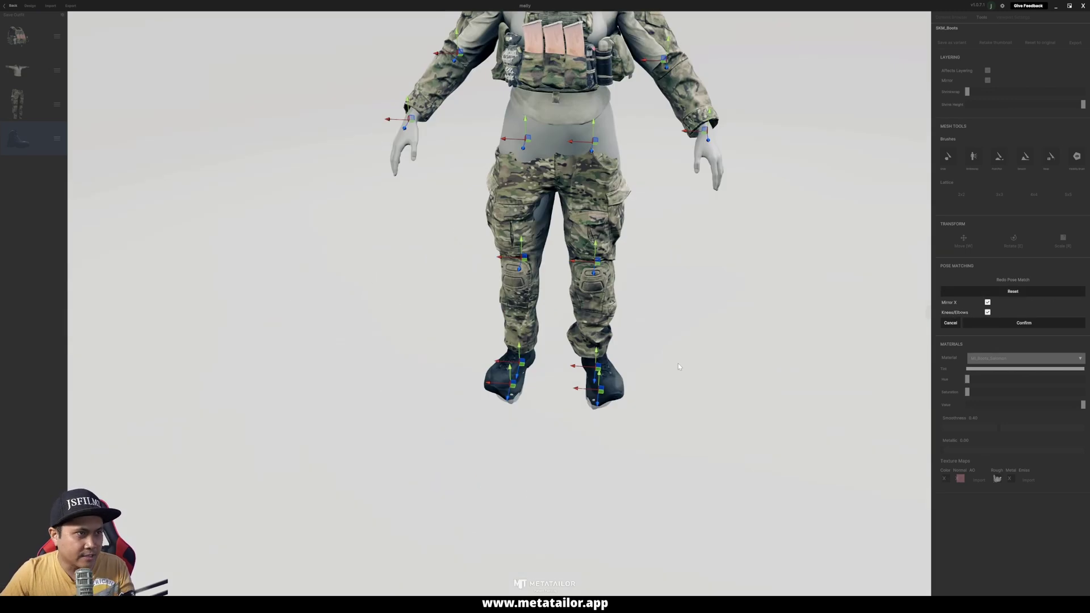
{"action": "middle_click_drag", "start_coordinate": [705, 413], "coordinate": [676, 409]}
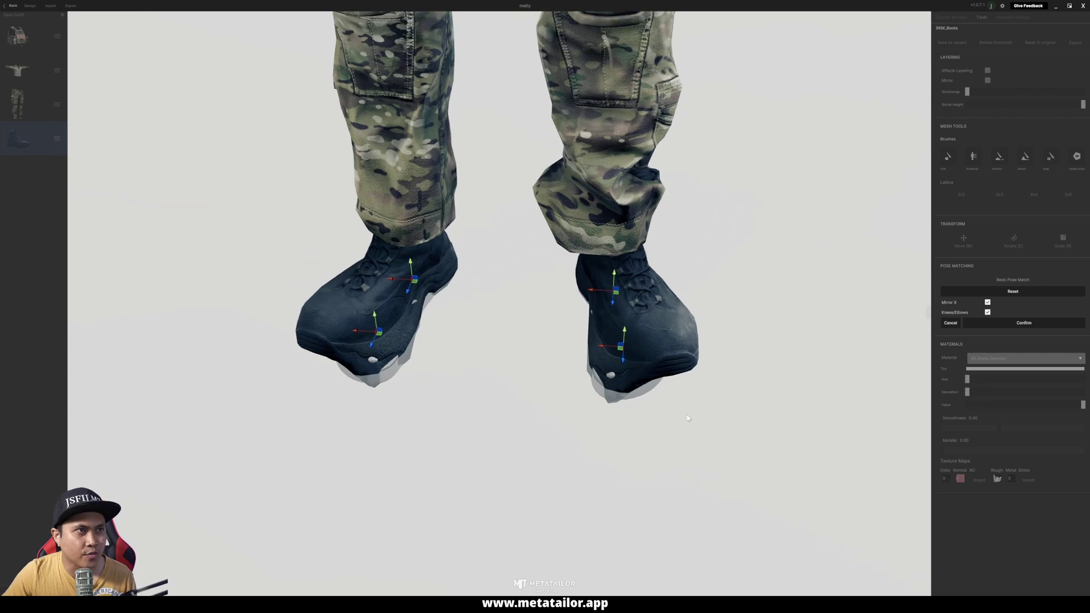
{"action": "right_click_drag", "start_coordinate": [676, 409], "coordinate": [693, 402]}
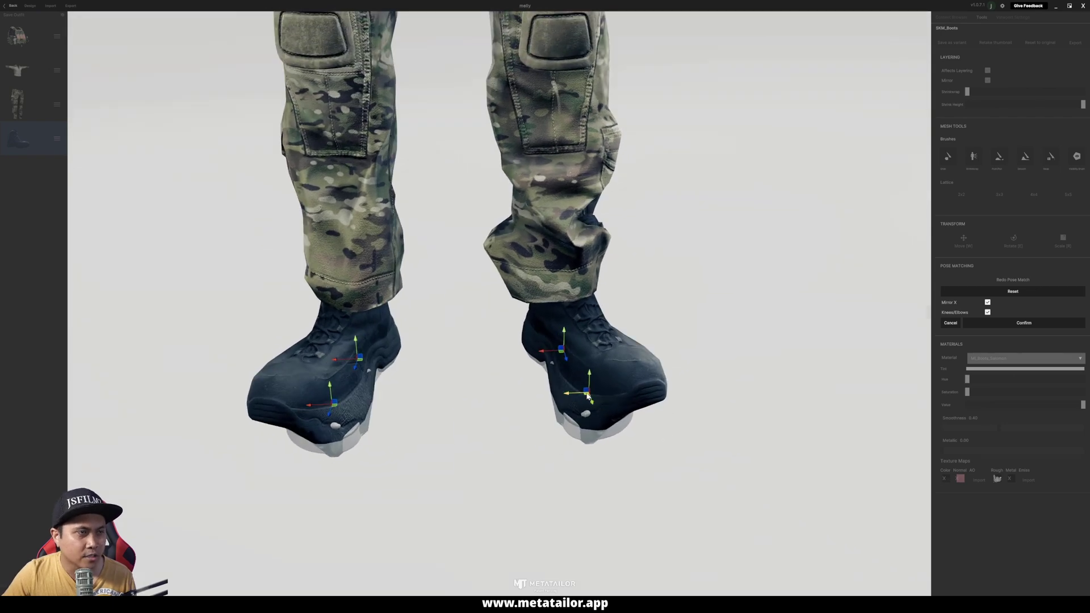
{"action": "left_click_drag", "start_coordinate": [591, 404], "coordinate": [591, 394]}
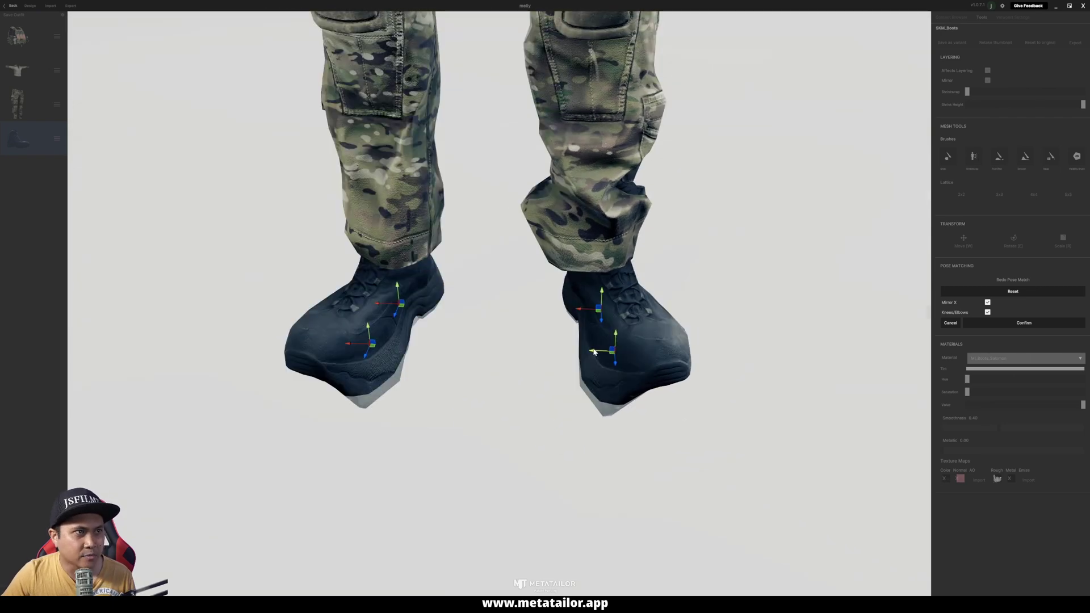
{"action": "left_click_drag", "start_coordinate": [592, 350], "coordinate": [621, 350]}
{"action": "middle_click_drag", "start_coordinate": [621, 351], "coordinate": [645, 309]}
{"action": "left_click_drag", "start_coordinate": [671, 261], "coordinate": [666, 259]}
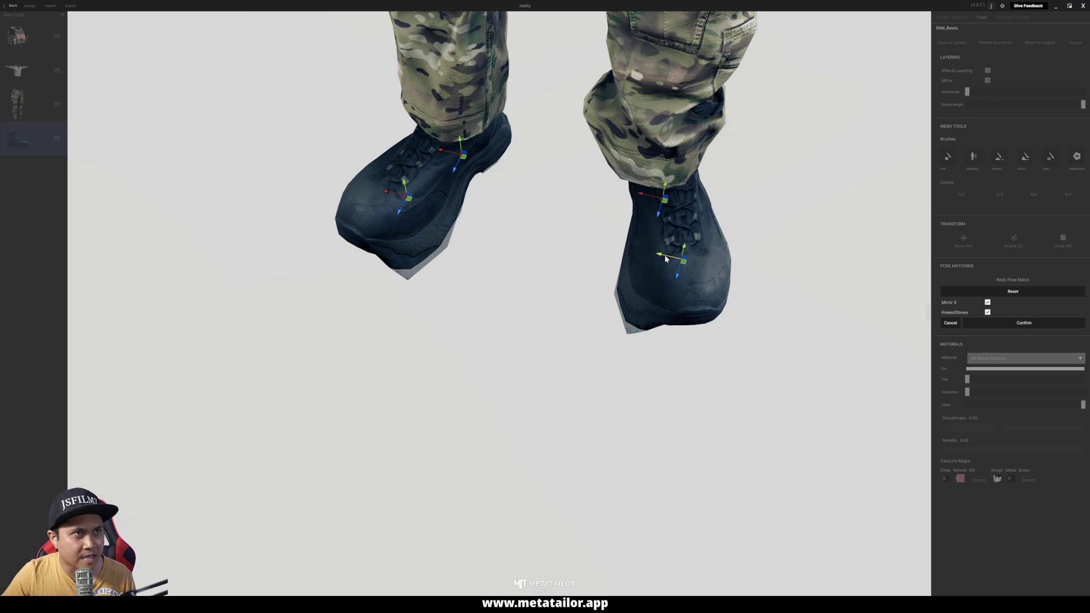
{"action": "middle_click_drag", "start_coordinate": [665, 258], "coordinate": [570, 375]}
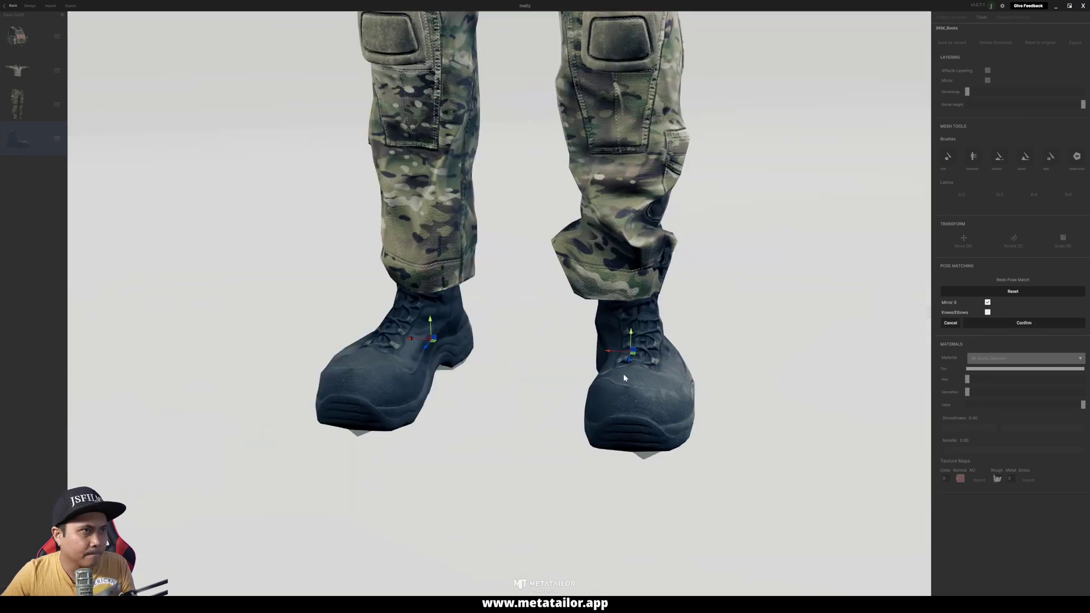
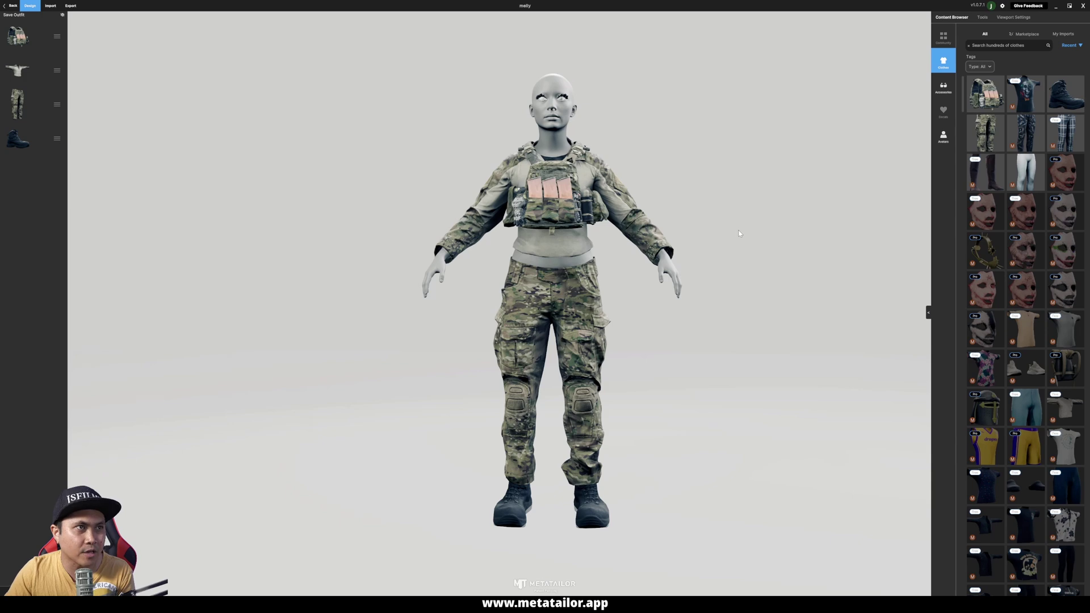
Sculpt the CRYE shirt's original, unlayered mesh with the Shrinkwrap brush, fitting the sleeves and torso closer to the avatar.
{"action": "left_click_drag", "start_coordinate": [739, 231], "coordinate": [718, 240]}
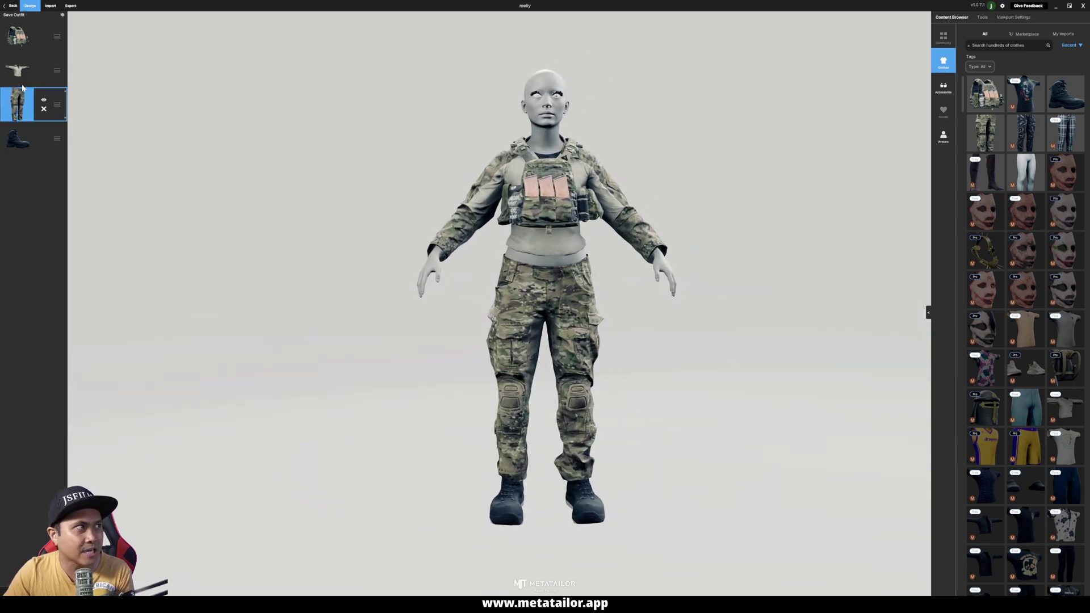
{"action": "left_click", "coordinate": [14, 70]}
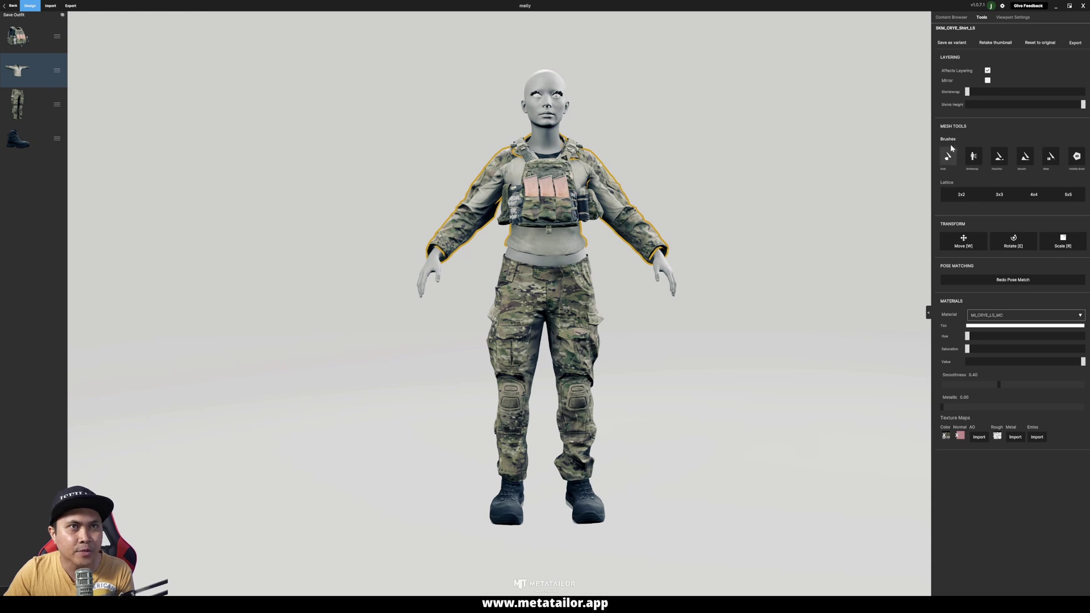
{"action": "left_click", "coordinate": [973, 156]}
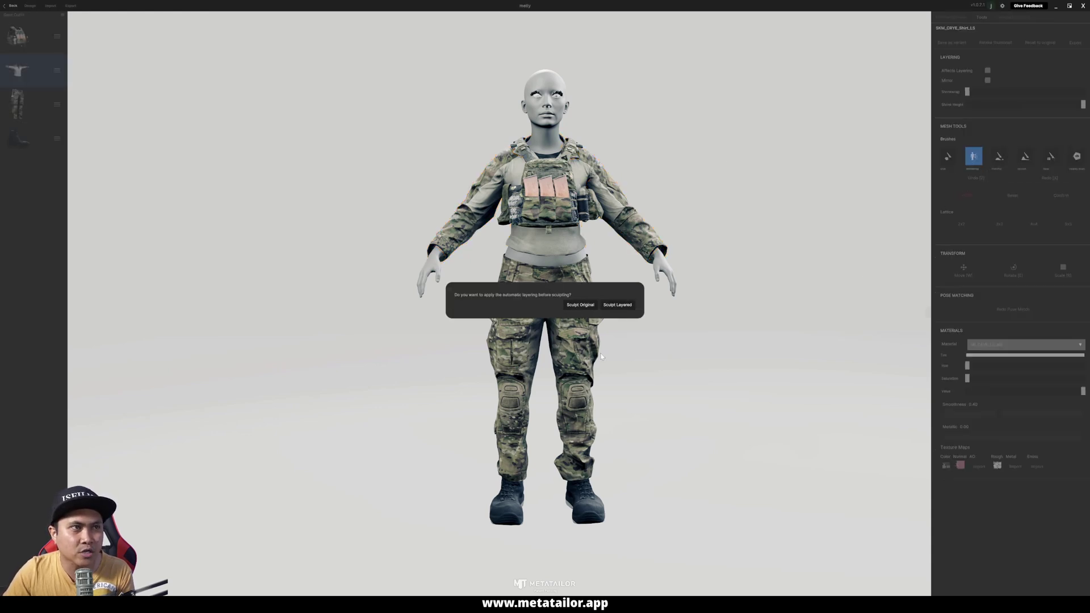
{"action": "left_click", "coordinate": [578, 305]}
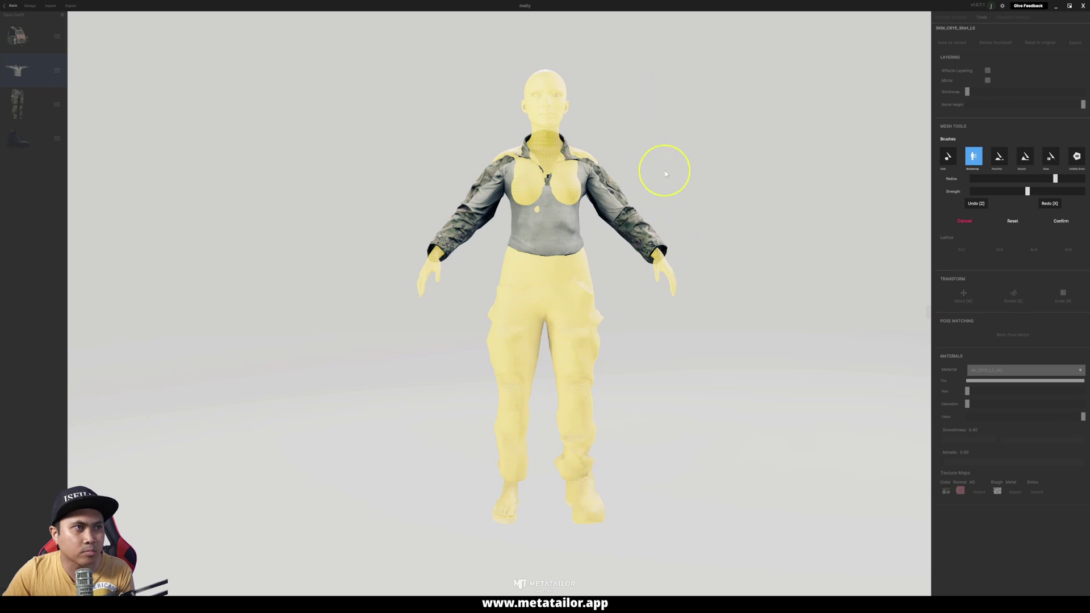
{"action": "scroll", "coordinate": [665, 166], "scroll_direction": "up", "scroll_amount": 2}
{"action": "right_click_drag", "start_coordinate": [687, 192], "coordinate": [689, 203]}
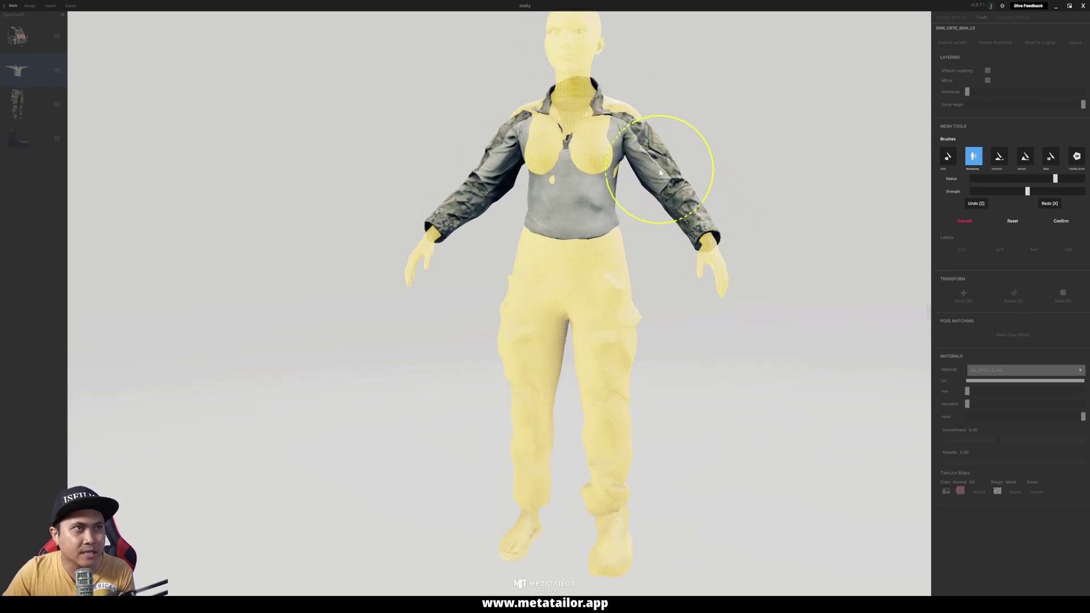
{"action": "mouse_move", "coordinate": [697, 173]}
{"action": "right_mouse_down"}
{"action": "mouse_move", "coordinate": [591, 168]}
{"action": "mouse_move", "coordinate": [653, 202]}
{"action": "right_mouse_up"}
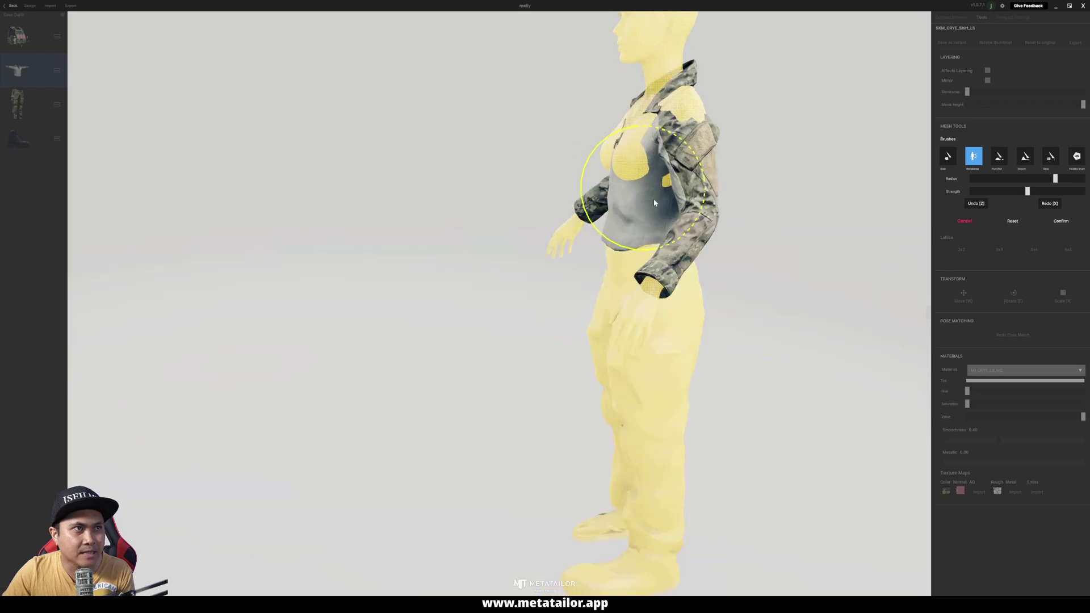
{"action": "mouse_move", "coordinate": [652, 244]}
{"action": "right_mouse_down"}
{"action": "mouse_move", "coordinate": [734, 268]}
{"action": "mouse_move", "coordinate": [536, 218]}
{"action": "right_mouse_up"}
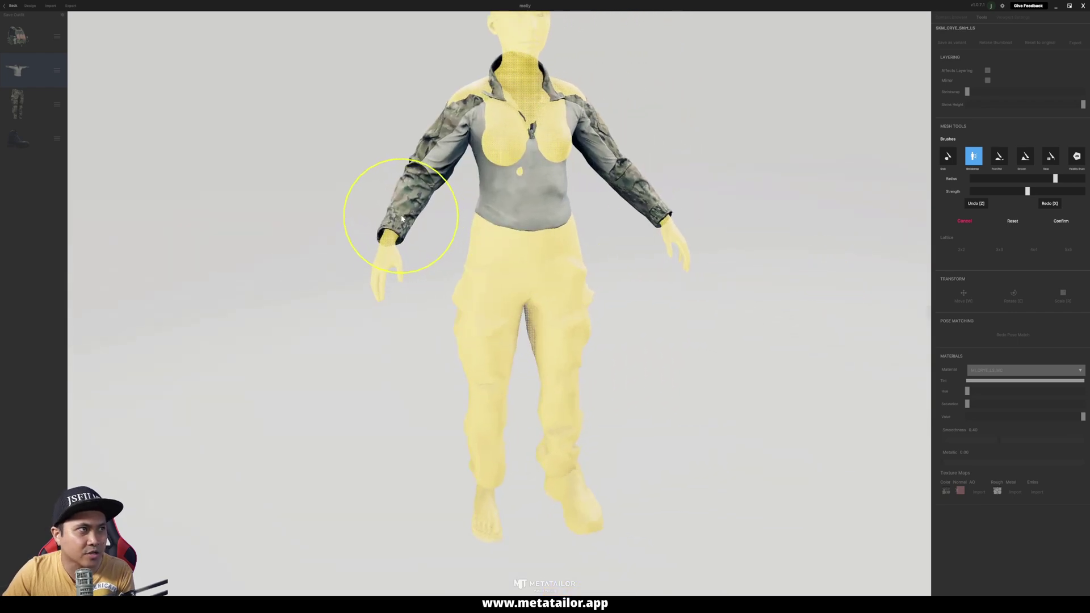
{"action": "right_click_drag", "start_coordinate": [414, 171], "coordinate": [851, 231]}
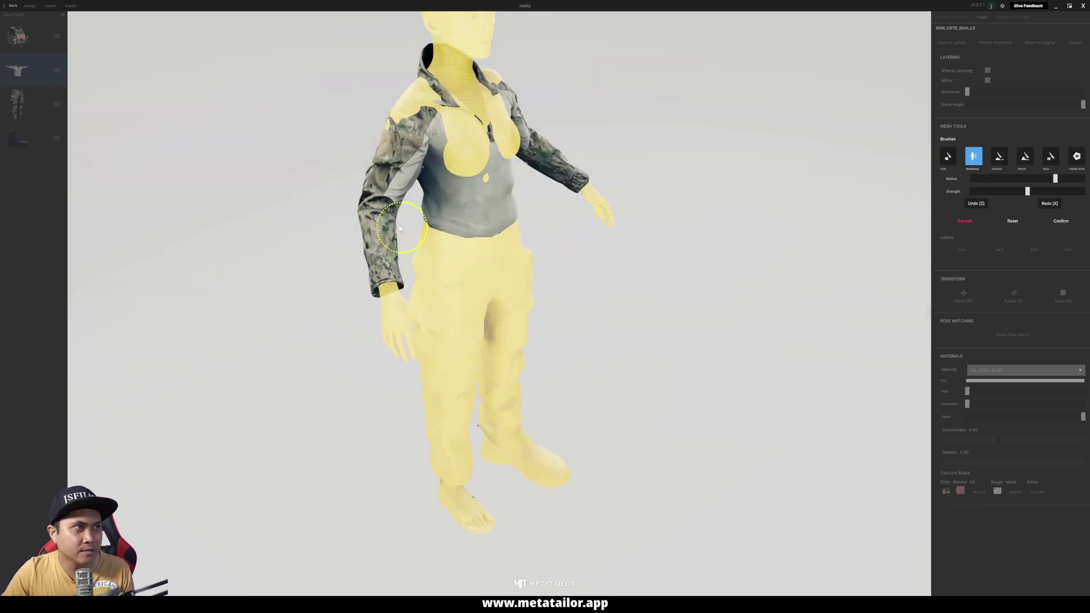
{"action": "mouse_move", "coordinate": [379, 213]}
{"action": "left_mouse_down"}
{"action": "mouse_move", "coordinate": [392, 146]}
{"action": "mouse_move", "coordinate": [407, 161]}
{"action": "left_mouse_up"}
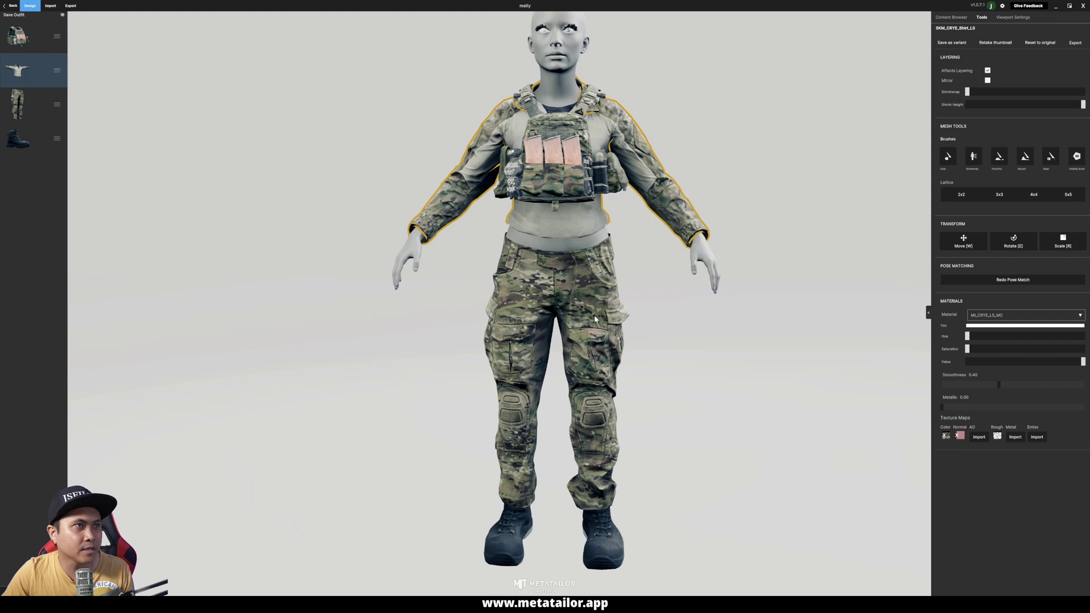
Sculpt the CRYE pants with the Shrinkwrap brush along the legs to fit them closer to the body.
{"action": "left_click", "coordinate": [595, 319]}
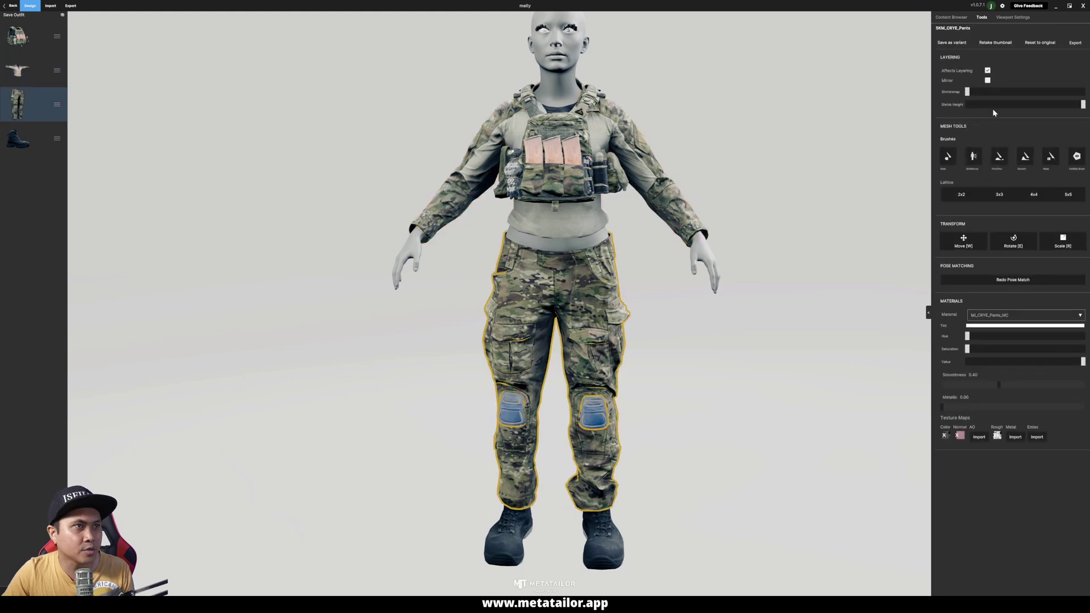
{"action": "left_click", "coordinate": [973, 156]}
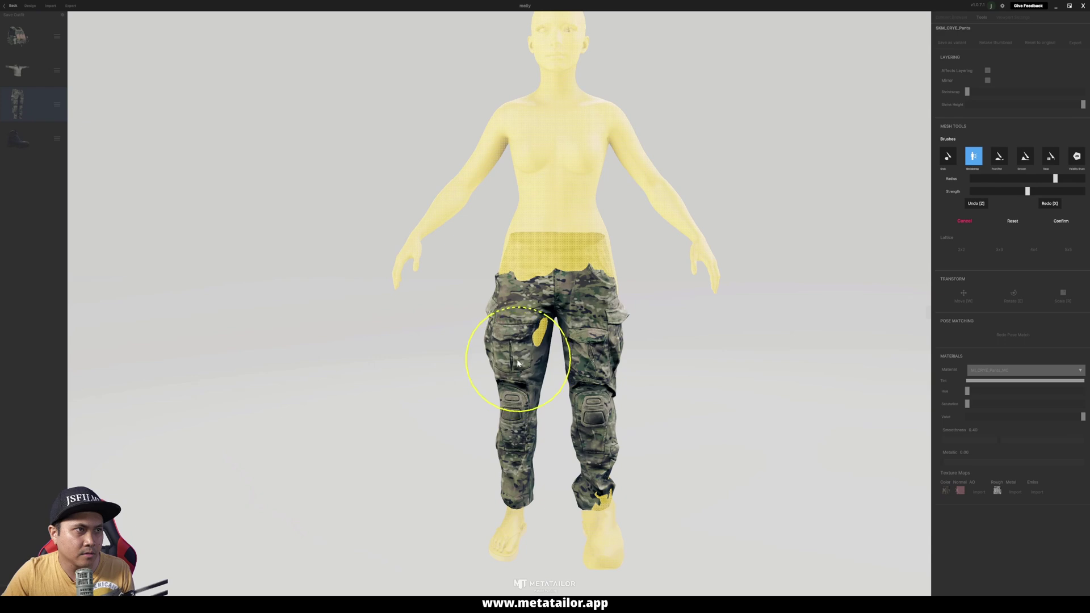
{"action": "left_click_drag", "start_coordinate": [652, 381], "coordinate": [557, 381]}
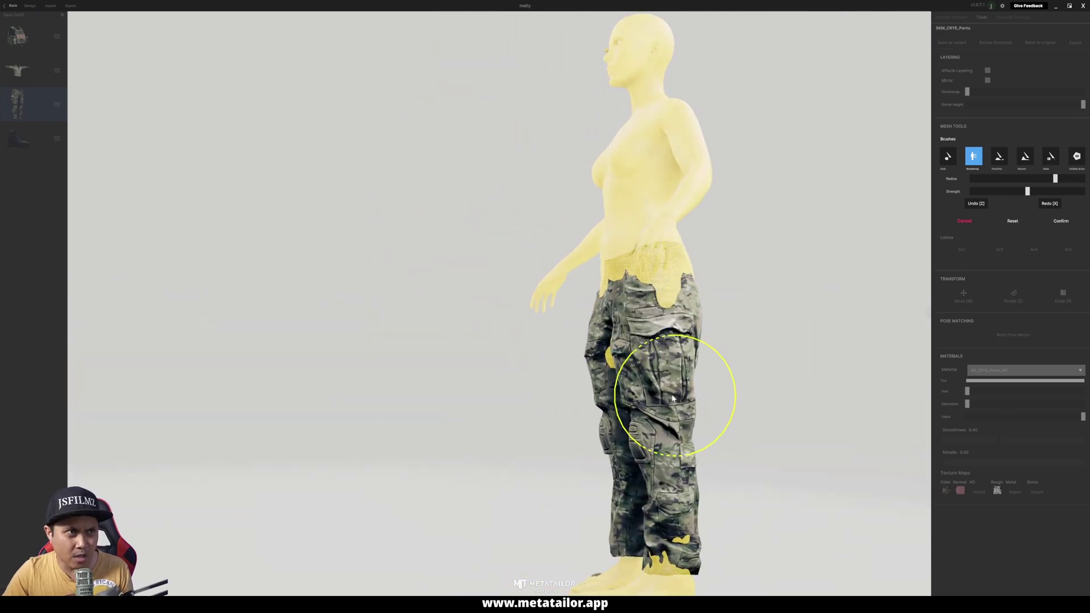
{"action": "right_click_drag", "start_coordinate": [657, 402], "coordinate": [730, 406]}
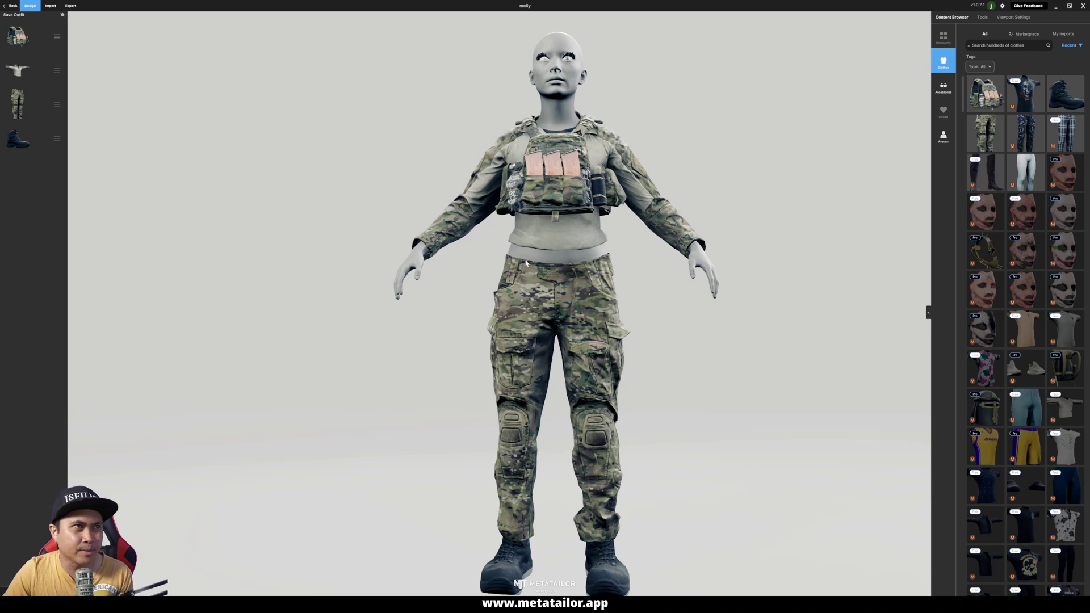
Deform the CRYE shirt with a 3x3 lattice, pulling its lower centre points down to extend the hem over the waist gap.
{"action": "left_click", "coordinate": [12, 79]}
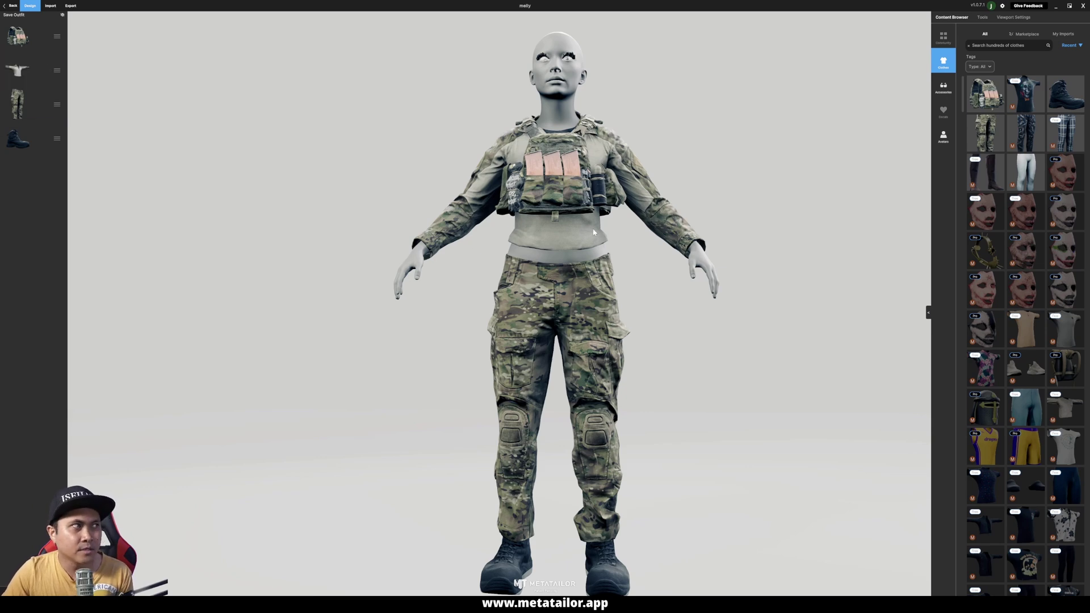
{"action": "left_click", "coordinate": [562, 236]}
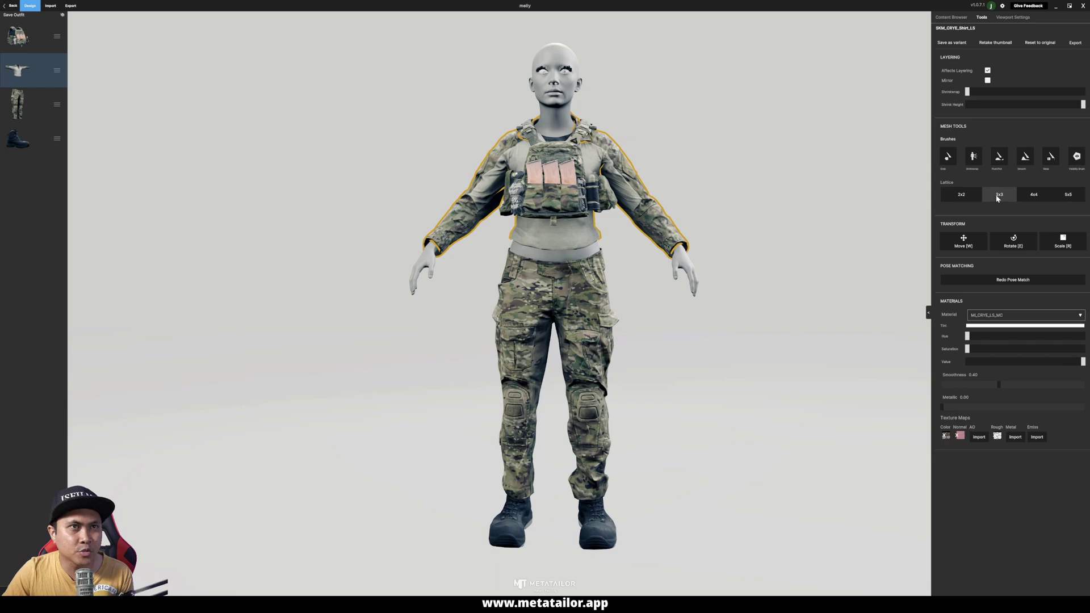
{"action": "left_click", "coordinate": [998, 197]}
{"action": "left_click_drag", "start_coordinate": [795, 240], "coordinate": [307, 227]}
{"action": "left_click", "coordinate": [535, 270]}
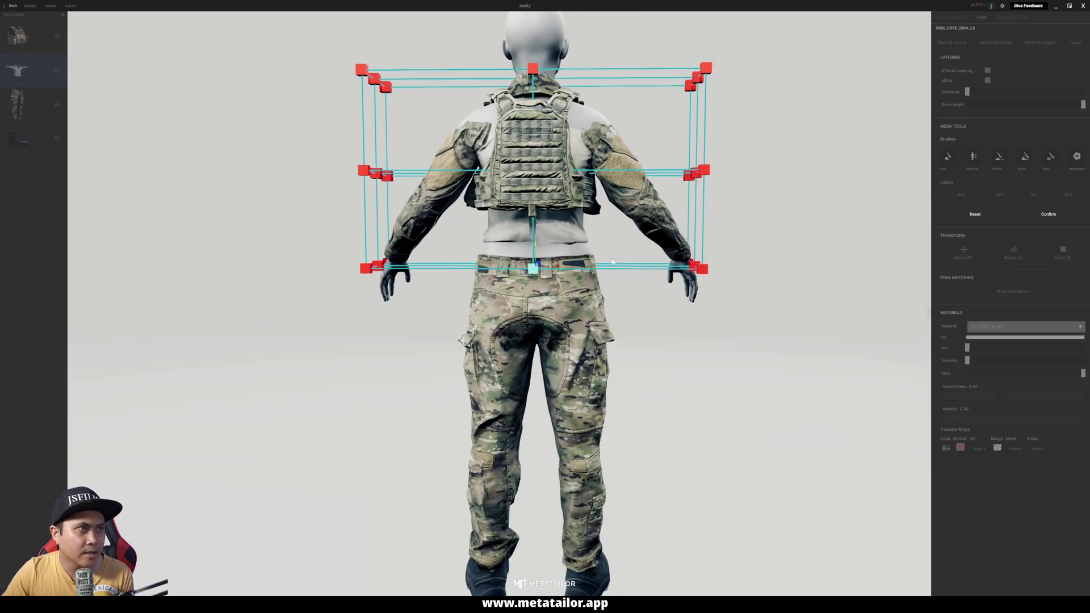
{"action": "scroll", "coordinate": [591, 233], "scroll_direction": "up", "scroll_amount": 5}
{"action": "mouse_move", "coordinate": [554, 255]}
{"action": "left_mouse_down"}
{"action": "mouse_move", "coordinate": [590, 244]}
{"action": "mouse_move", "coordinate": [566, 228]}
{"action": "mouse_move", "coordinate": [572, 264]}
{"action": "left_mouse_up"}
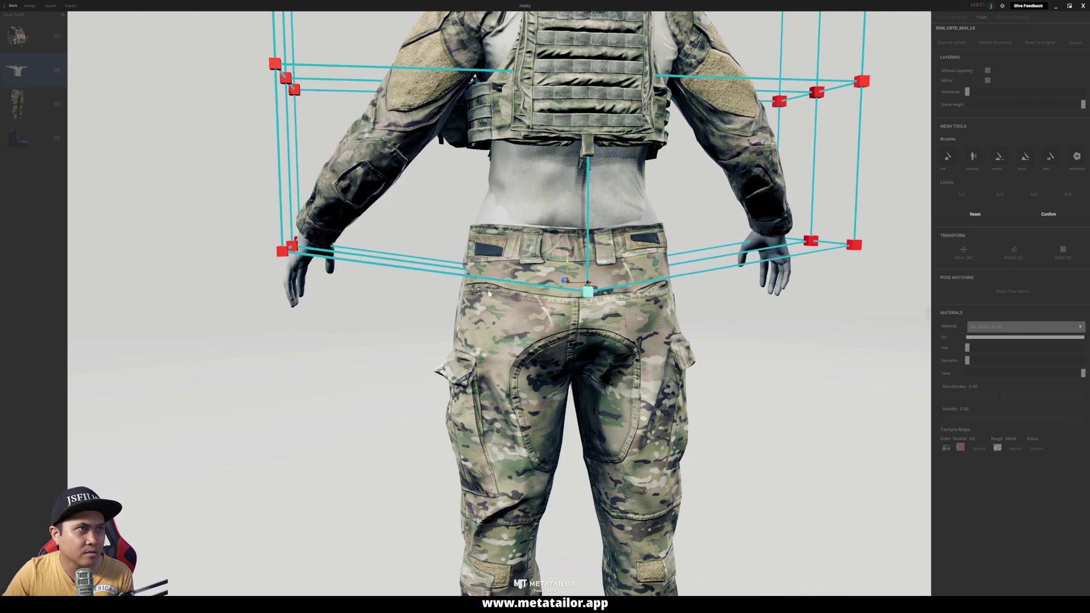
{"action": "left_click_drag", "start_coordinate": [489, 293], "coordinate": [720, 299]}
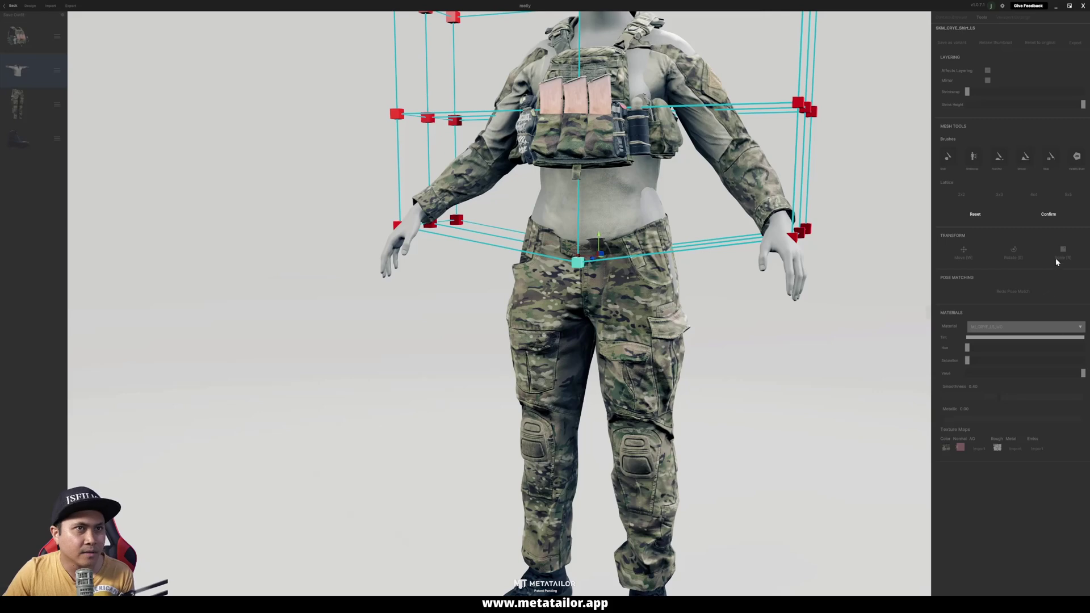
{"action": "left_click", "coordinate": [1050, 215]}
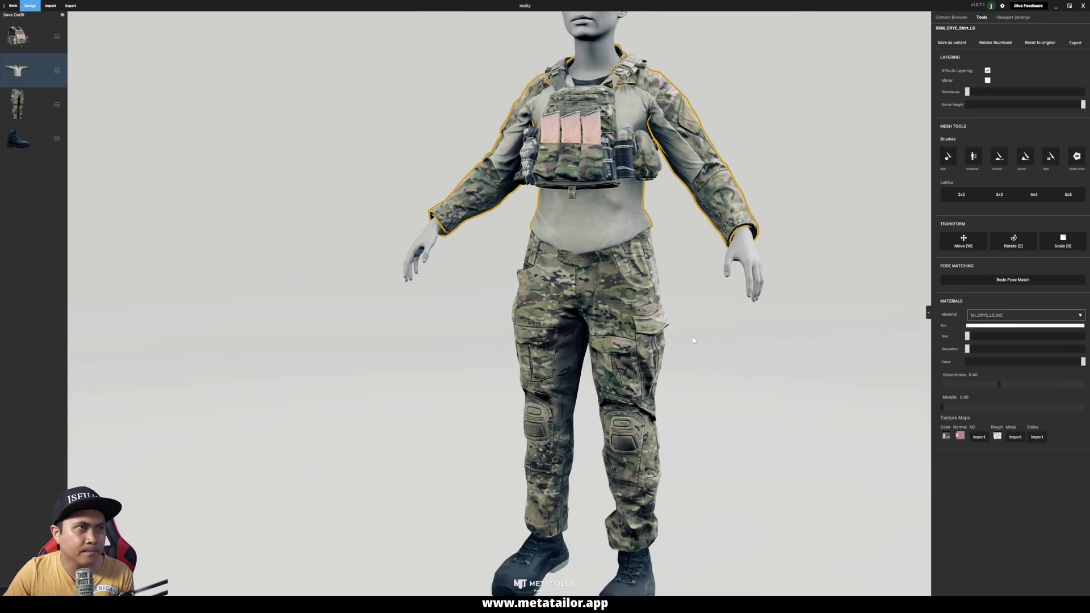
Apply another 3x3 lattice to the shirt, raise its lower front centre point slightly, and inspect the full outfit.
{"action": "left_click_drag", "start_coordinate": [689, 347], "coordinate": [741, 342]}
{"action": "left_click", "coordinate": [540, 244]}
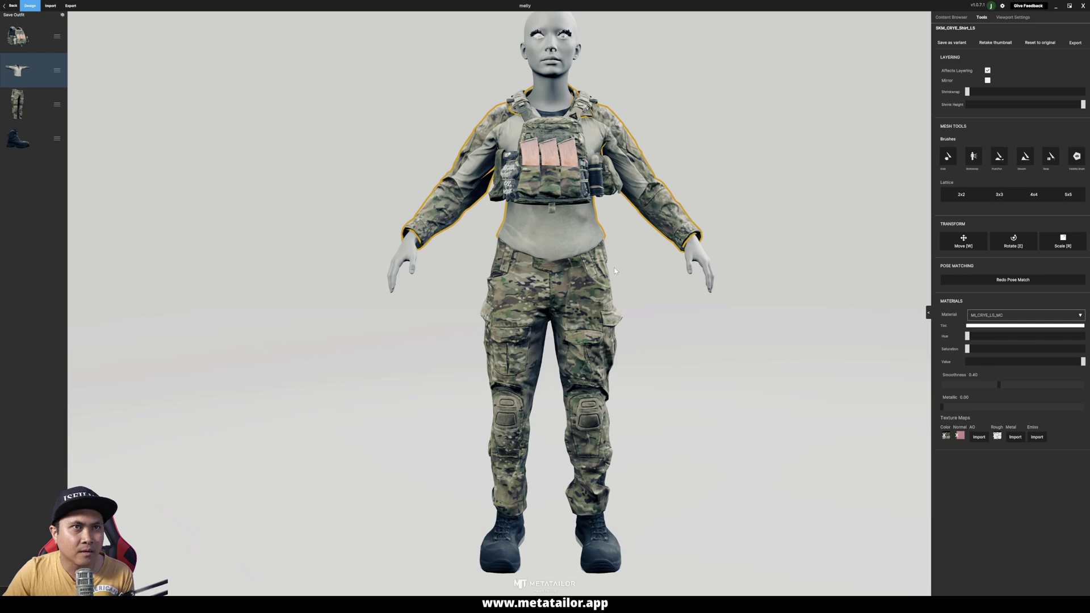
{"action": "left_click", "coordinate": [999, 194]}
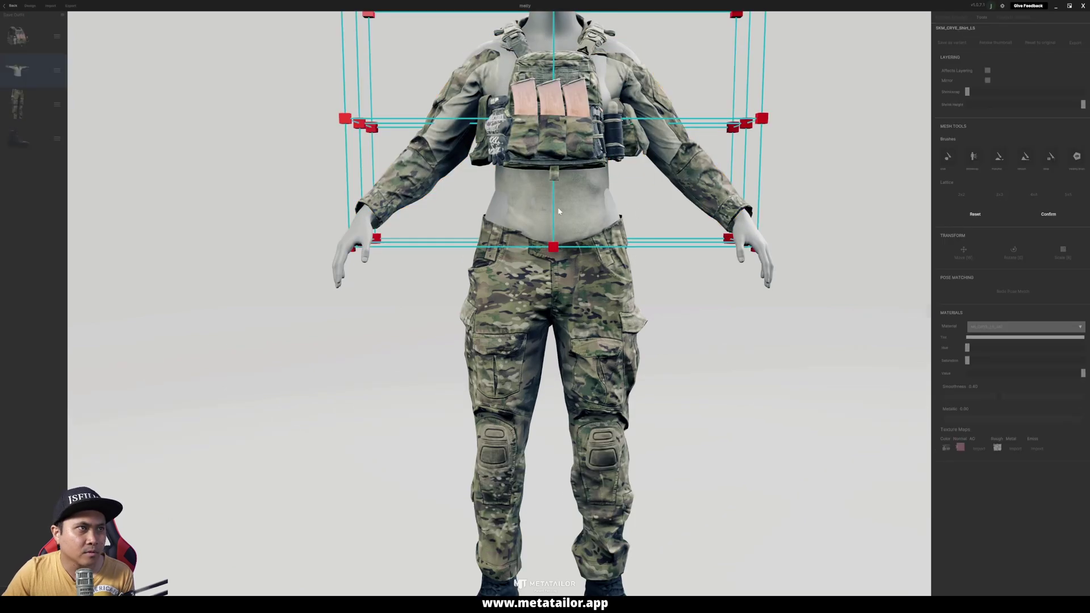
{"action": "left_click_drag", "start_coordinate": [553, 227], "coordinate": [553, 223]}
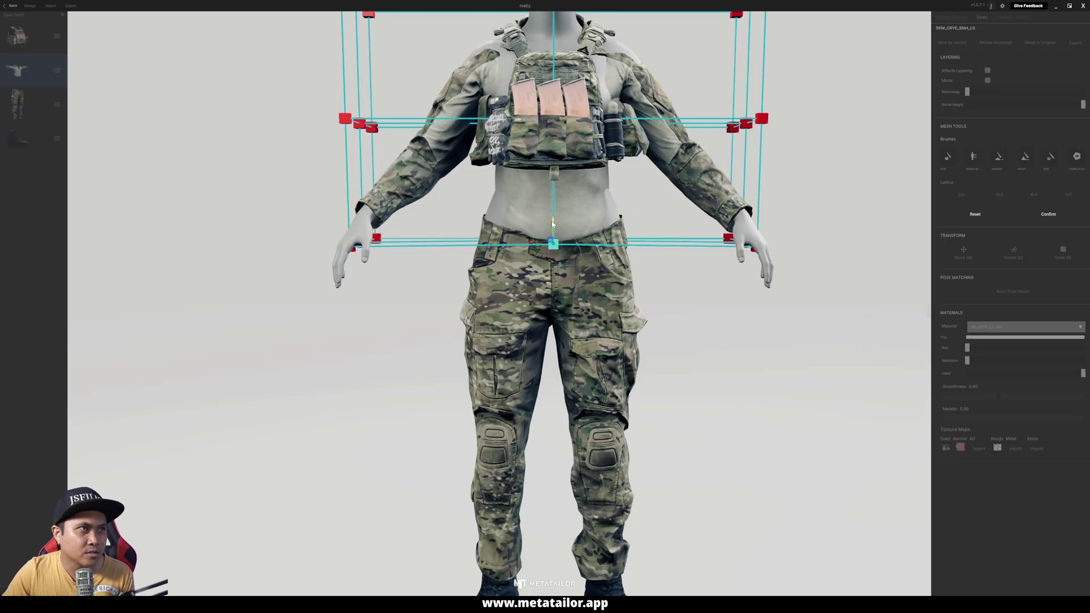
{"action": "left_click", "coordinate": [1060, 217]}
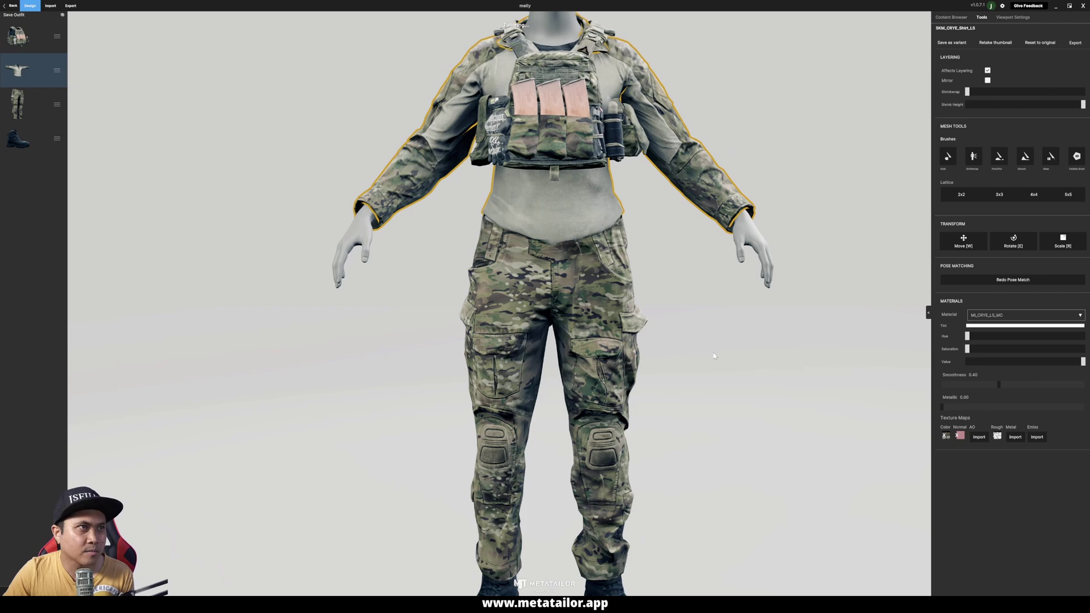
{"action": "left_click_drag", "start_coordinate": [775, 381], "coordinate": [836, 375]}
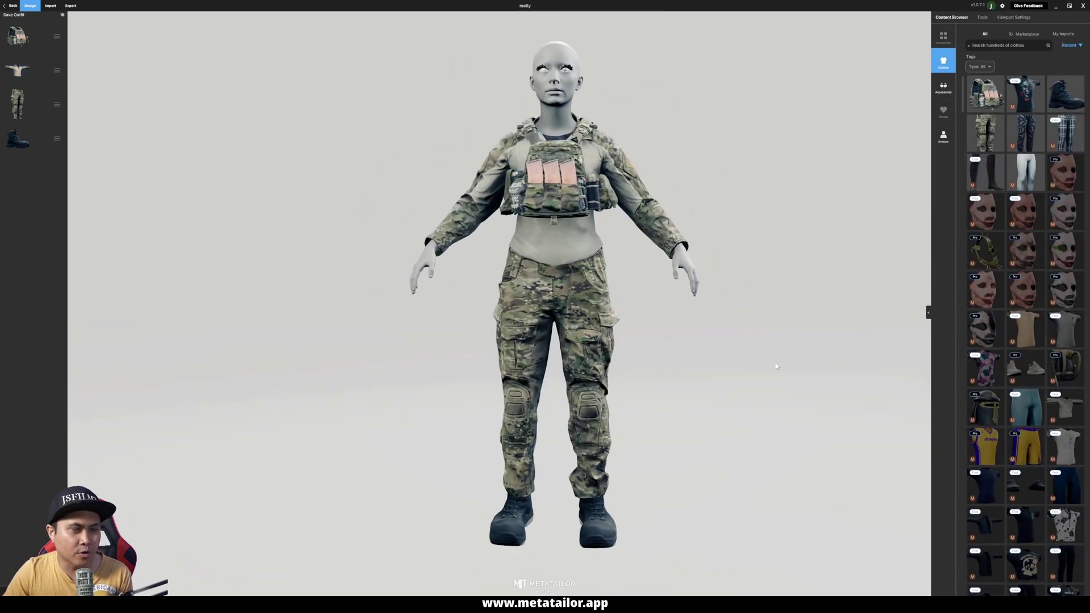
{"action": "middle_click_drag", "start_coordinate": [736, 301], "coordinate": [681, 339]}
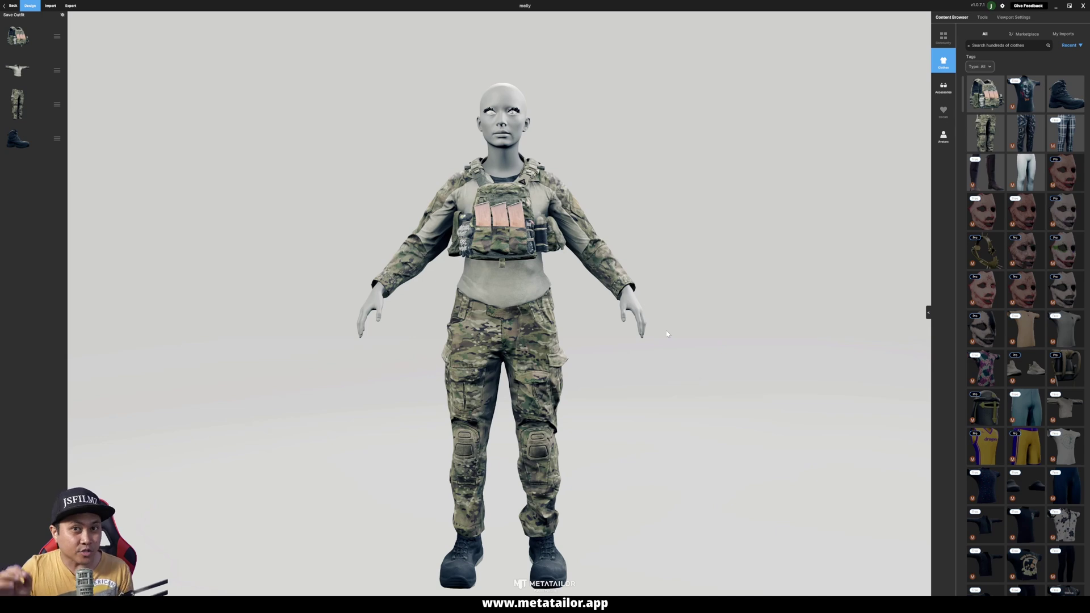
{"action": "left_click_drag", "start_coordinate": [675, 340], "coordinate": [694, 435]}
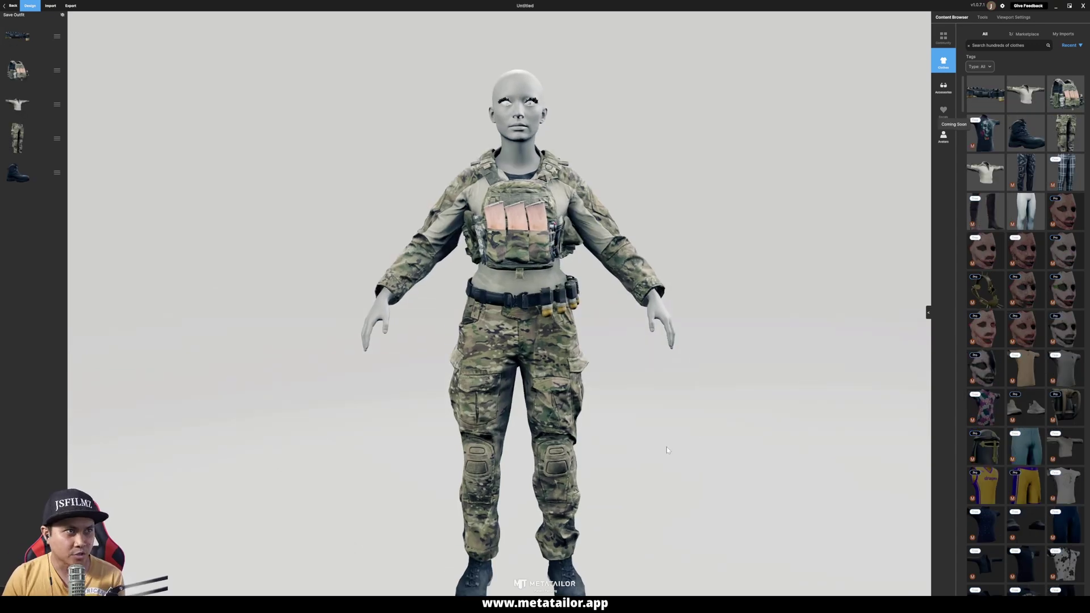
Export the outfit without the avatar as FBX with PNG textures, Scale up x100, skin weights and clean bones.
{"action": "left_click", "coordinate": [70, 5]}
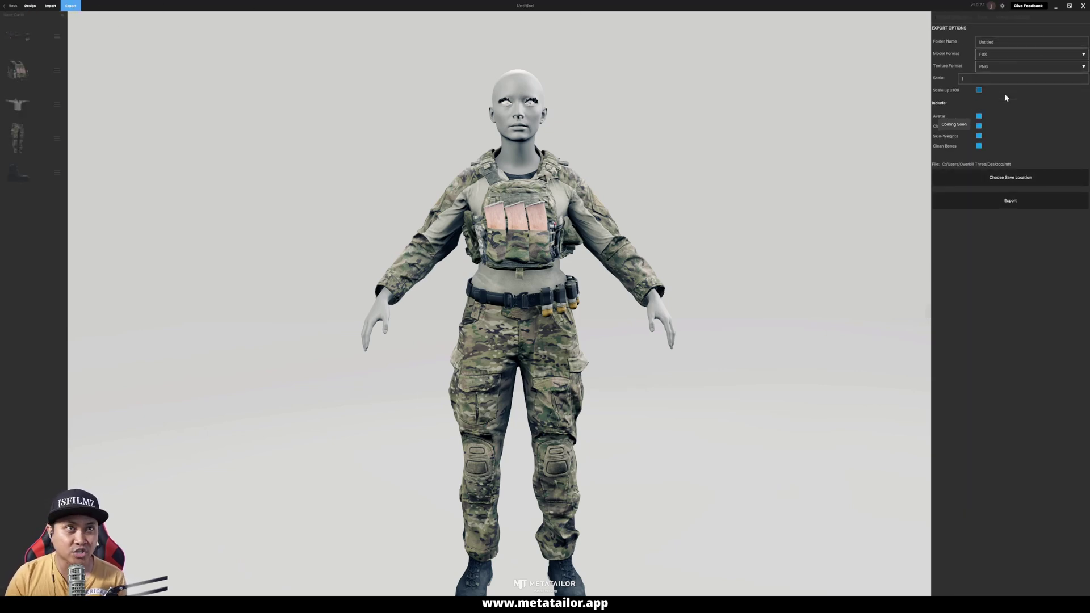
{"action": "left_click", "coordinate": [979, 116]}
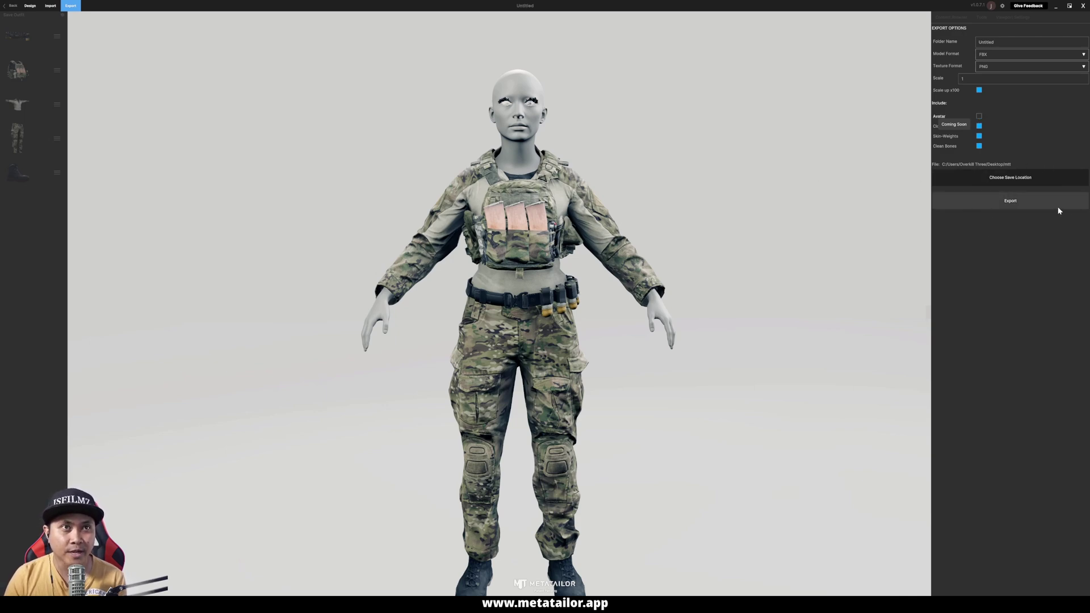
{"action": "left_click", "coordinate": [1023, 210]}
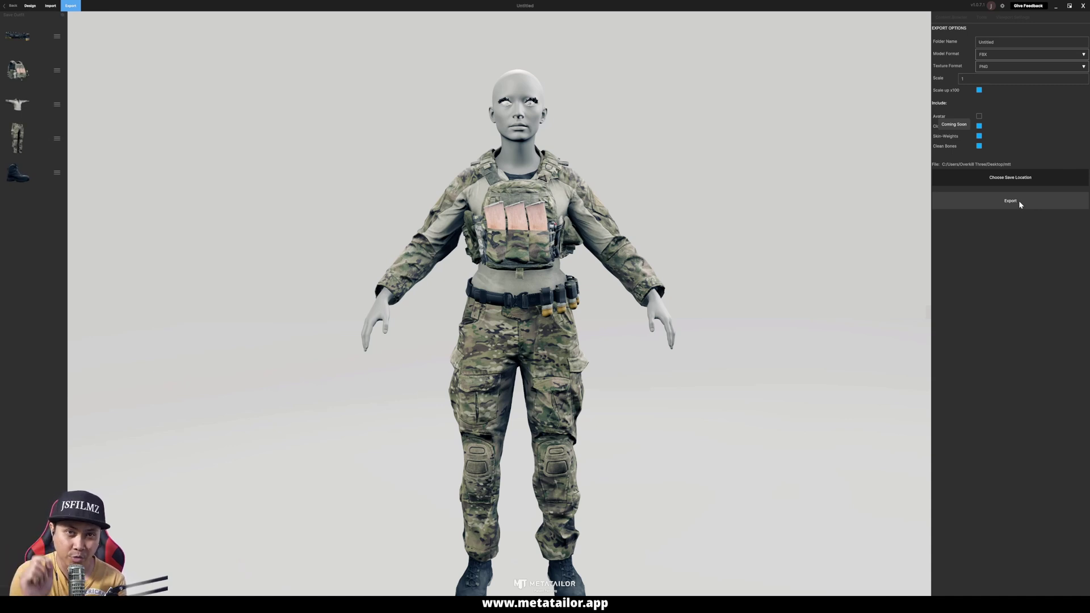
Switch to the Unreal Editor, put away the exported files' folder window, and enlarge the level viewport in both directions.
{"action": "left_click", "coordinate": [1056, 6]}
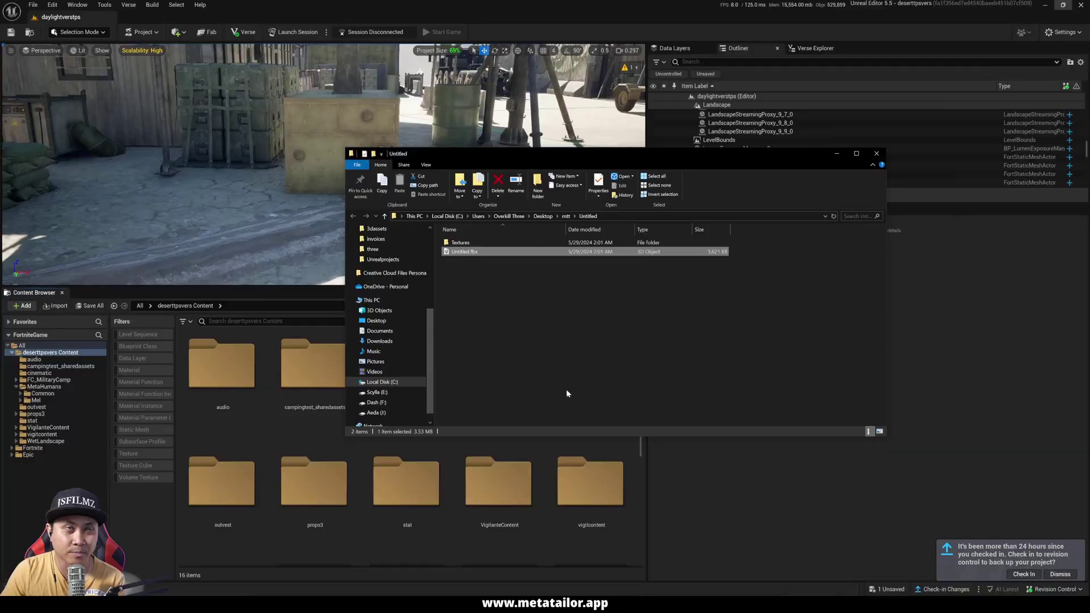
{"action": "left_click_drag", "start_coordinate": [671, 157], "coordinate": [591, 213]}
{"action": "left_click", "coordinate": [756, 210]}
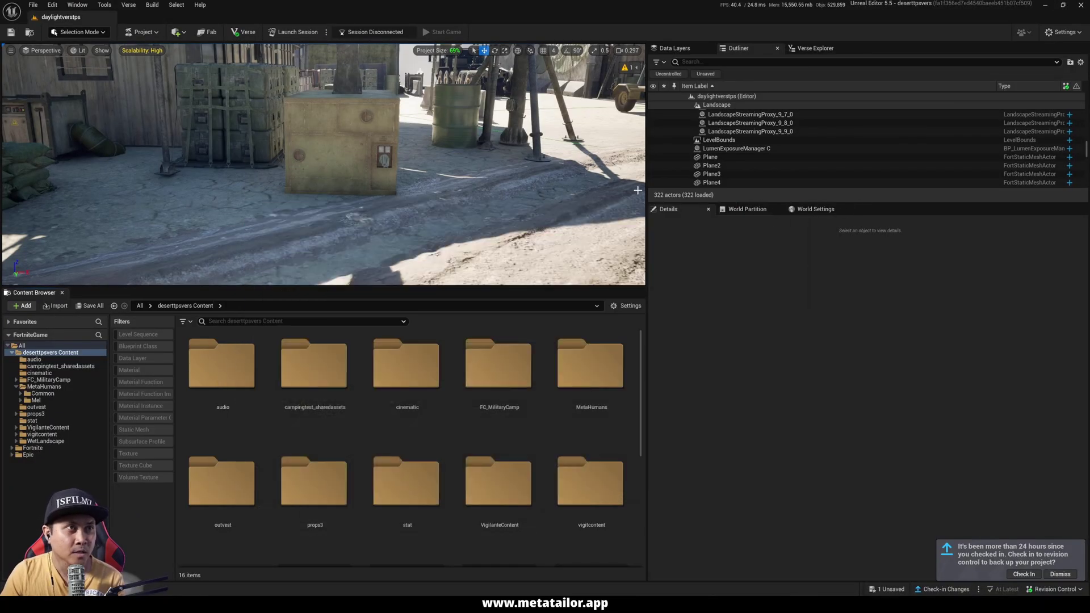
{"action": "left_click_drag", "start_coordinate": [648, 190], "coordinate": [832, 190]}
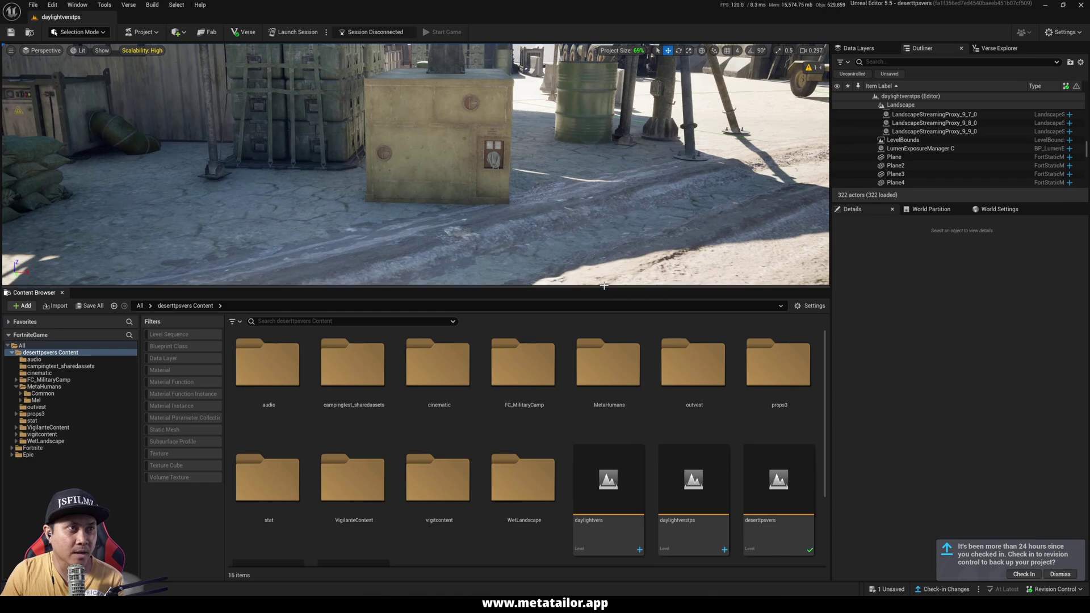
{"action": "left_click_drag", "start_coordinate": [605, 287], "coordinate": [604, 384]}
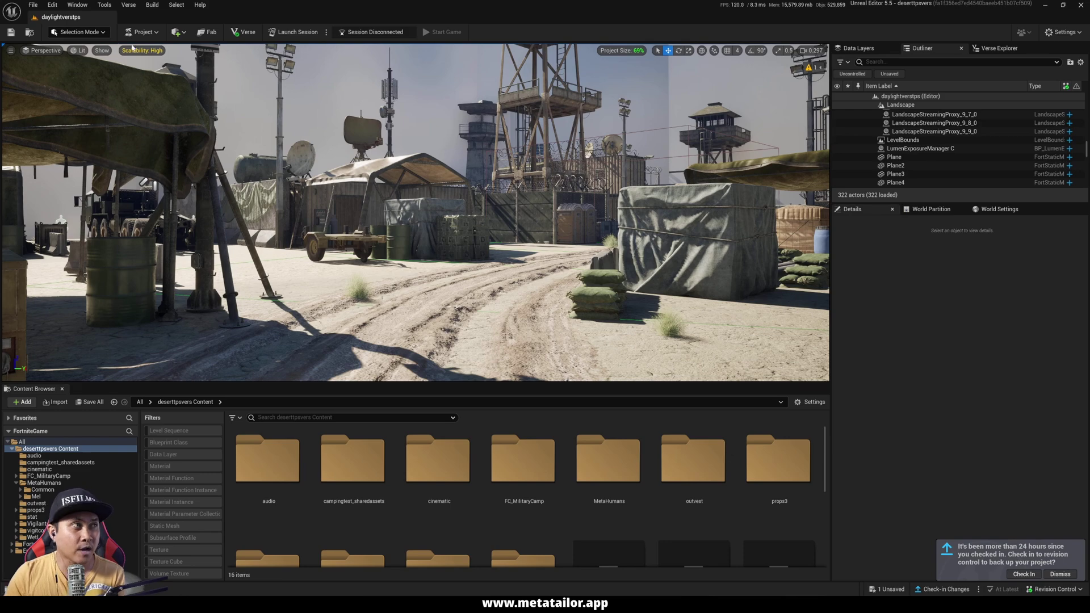
Open the MetaHuman Importer to view the Mel MetaHuman, minimize it, and give the Content Browser more height.
{"action": "left_click", "coordinate": [77, 4]}
{"action": "left_click", "coordinate": [100, 245]}
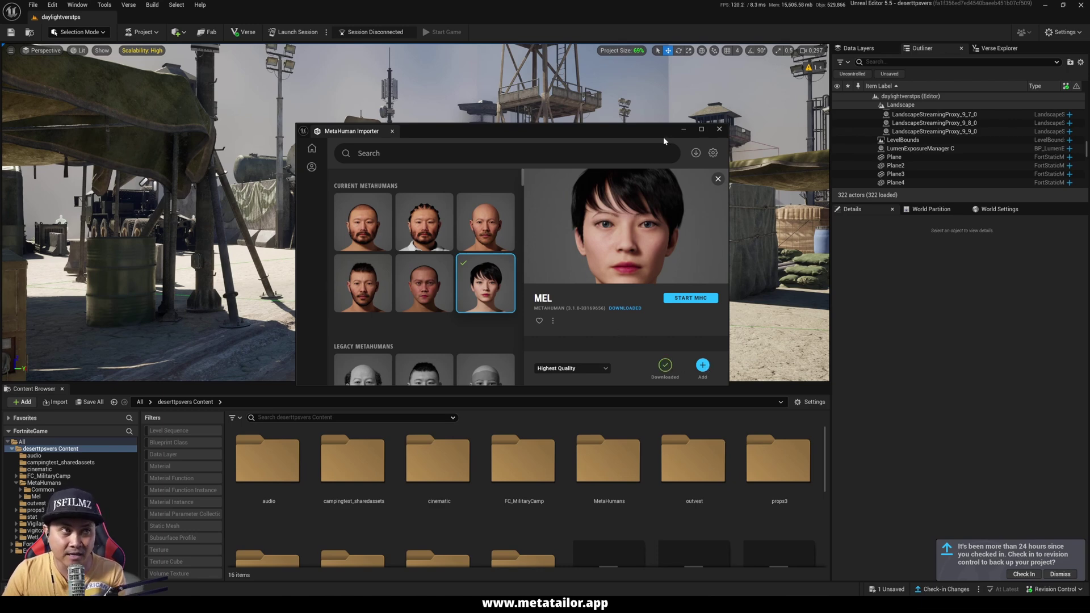
{"action": "left_click", "coordinate": [682, 131]}
{"action": "left_click_drag", "start_coordinate": [526, 383], "coordinate": [525, 324]}
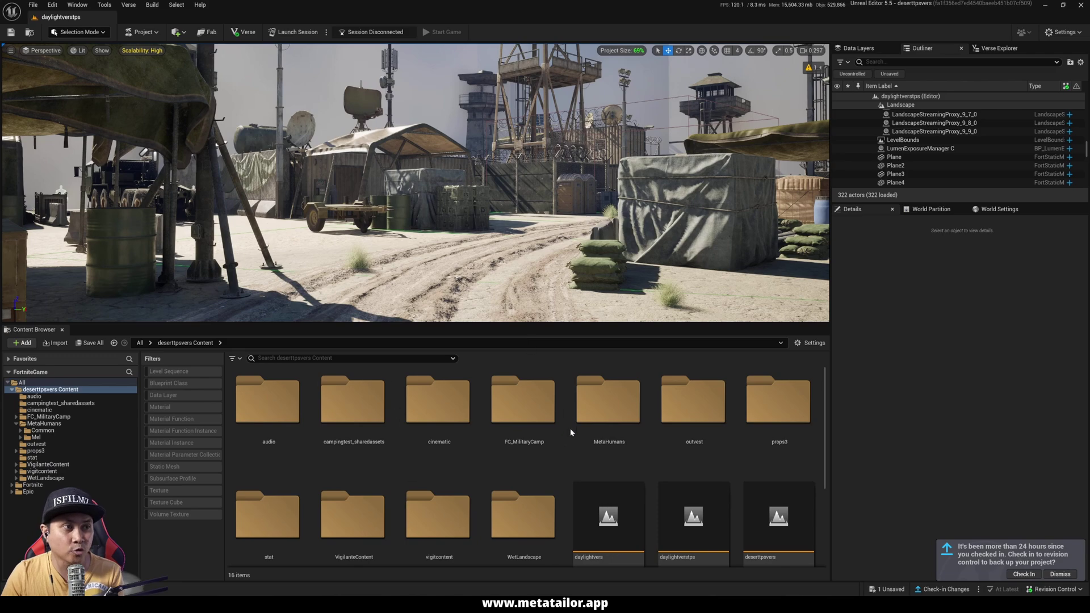
Place the BP_Mel blueprint from the MetaHumans/Mel folder on the level's dirt road and frame it in the viewport.
{"action": "double_click", "coordinate": [607, 403]}
{"action": "left_click", "coordinate": [352, 404]}
{"action": "double_click", "coordinate": [352, 404]}
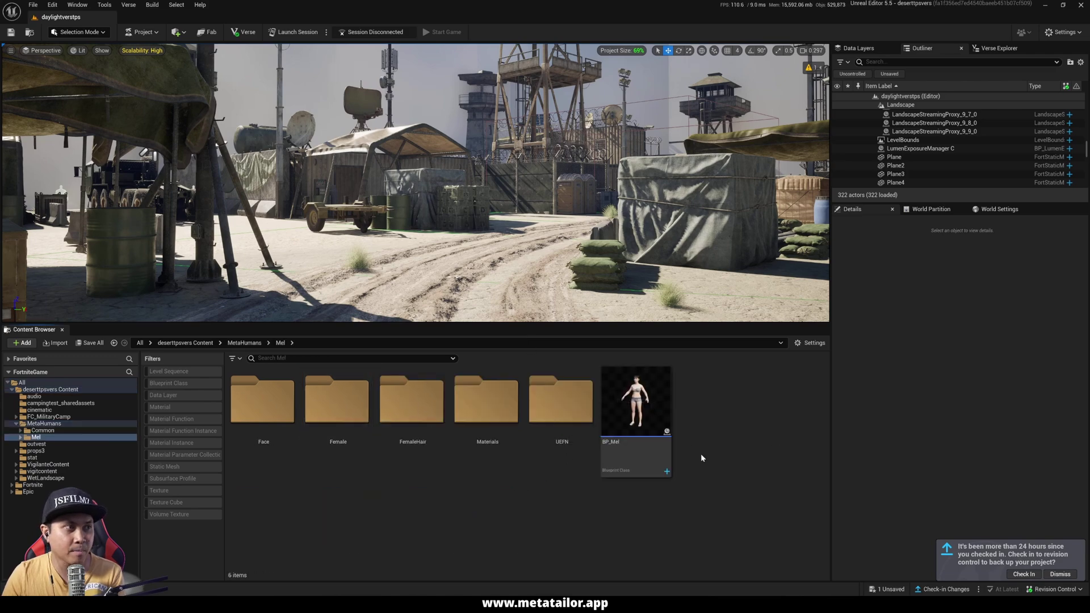
{"action": "left_click", "coordinate": [636, 408]}
{"action": "left_click_drag", "start_coordinate": [636, 408], "coordinate": [437, 273]}
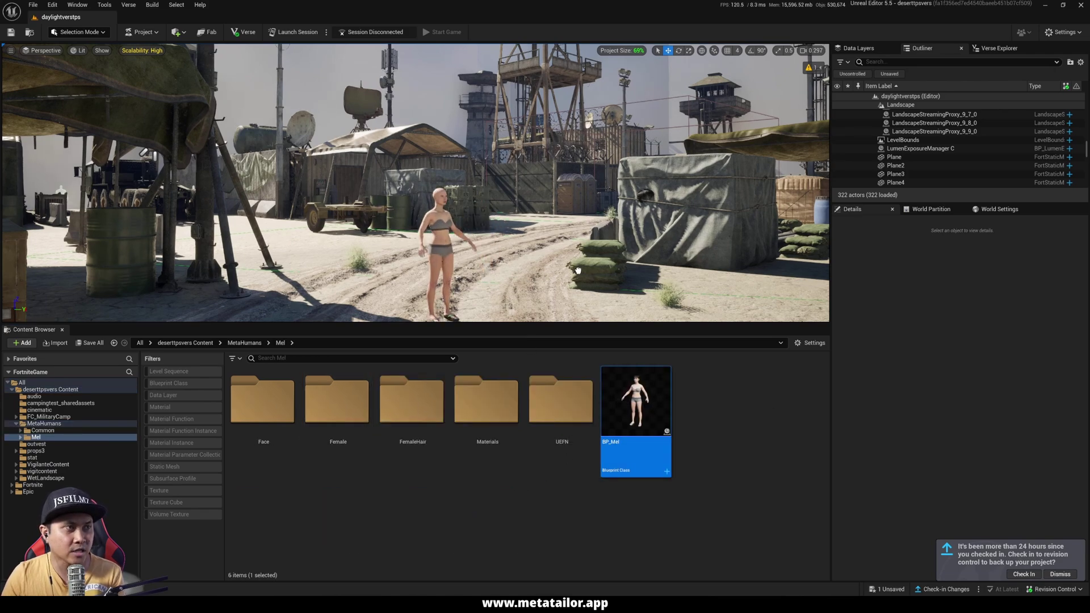
{"action": "key", "text": "f"}
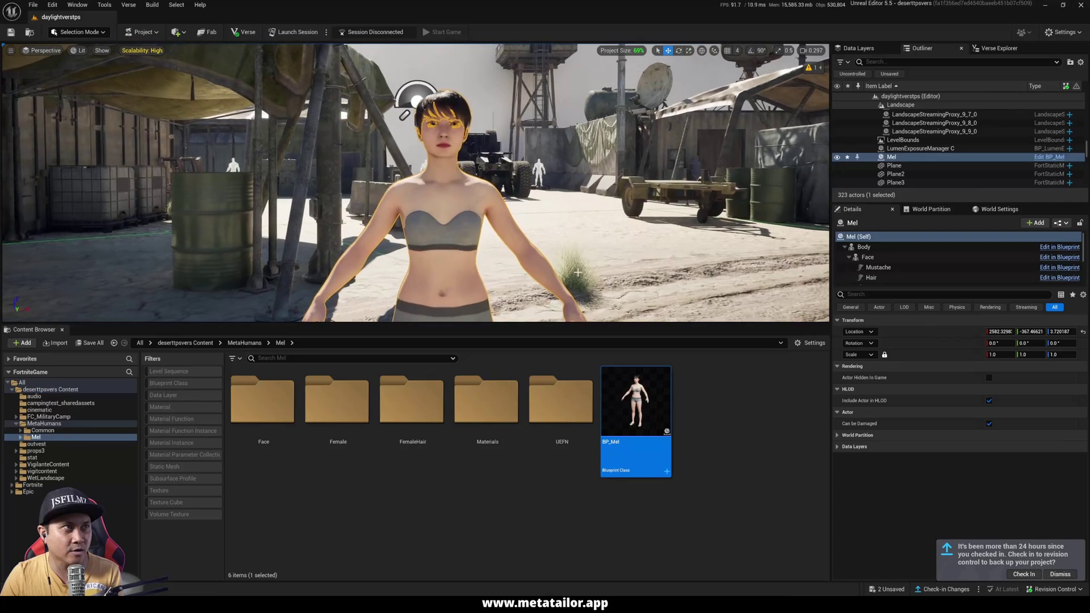
Bring the exported Untitled.fbx from its file folder into the project's outvest folder and put the folder window away.
{"action": "left_click", "coordinate": [188, 344]}
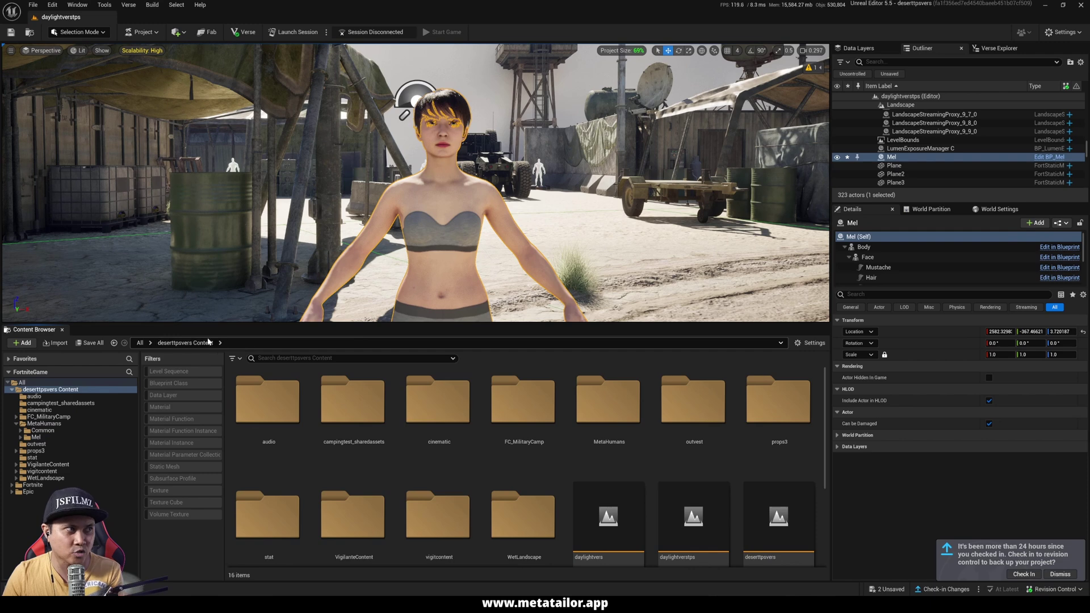
{"action": "double_click", "coordinate": [704, 463]}
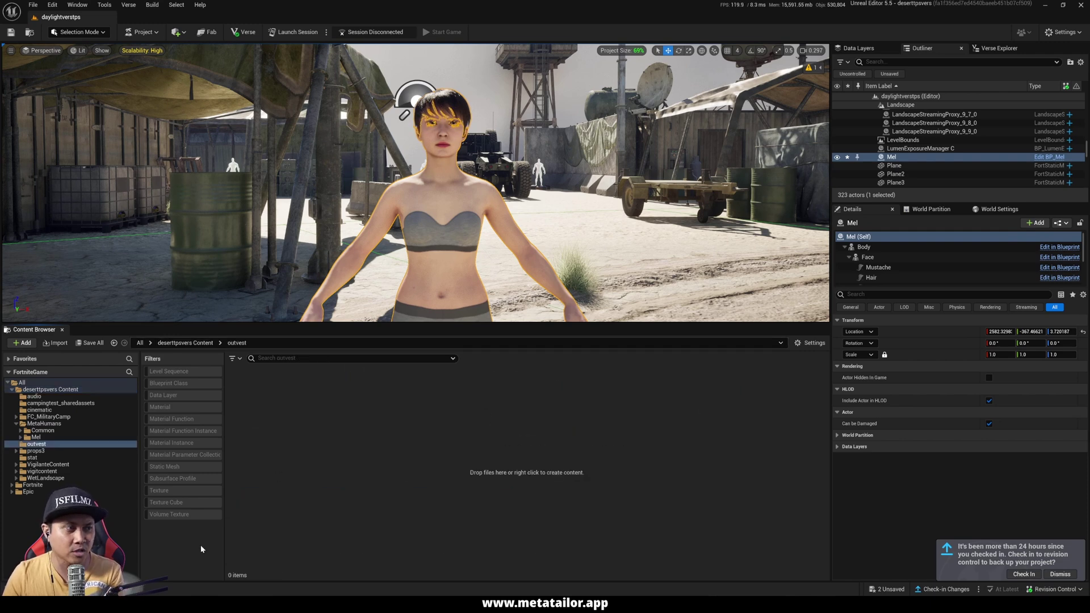
{"action": "mouse_move", "coordinate": [289, 603]}
{"action": "left_click", "coordinate": [323, 571]}
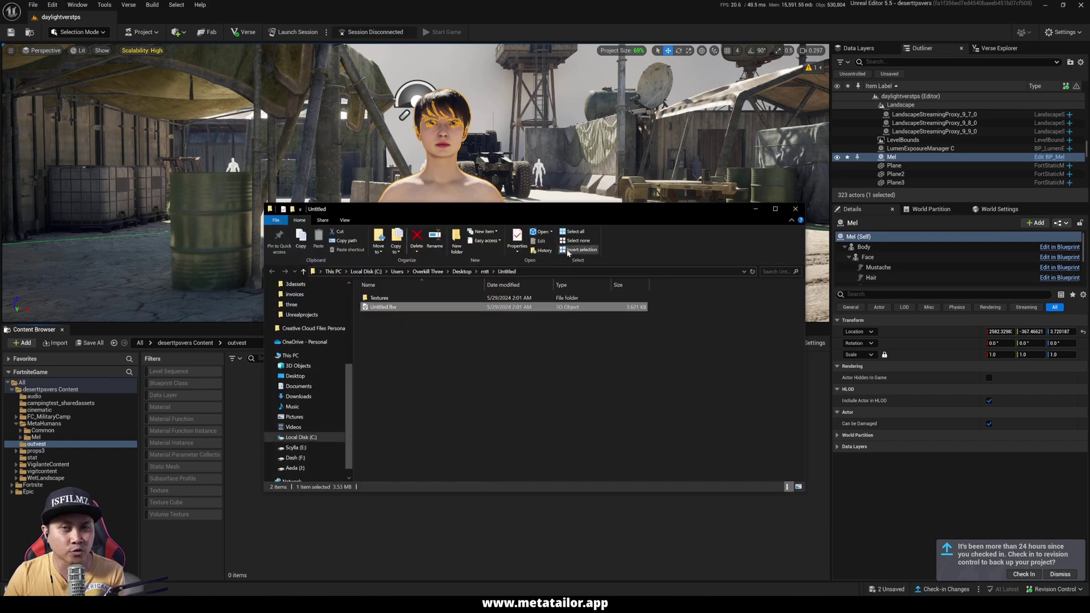
{"action": "left_click_drag", "start_coordinate": [574, 216], "coordinate": [870, 169]}
{"action": "left_click_drag", "start_coordinate": [665, 265], "coordinate": [240, 413]}
{"action": "left_click", "coordinate": [1037, 167]}
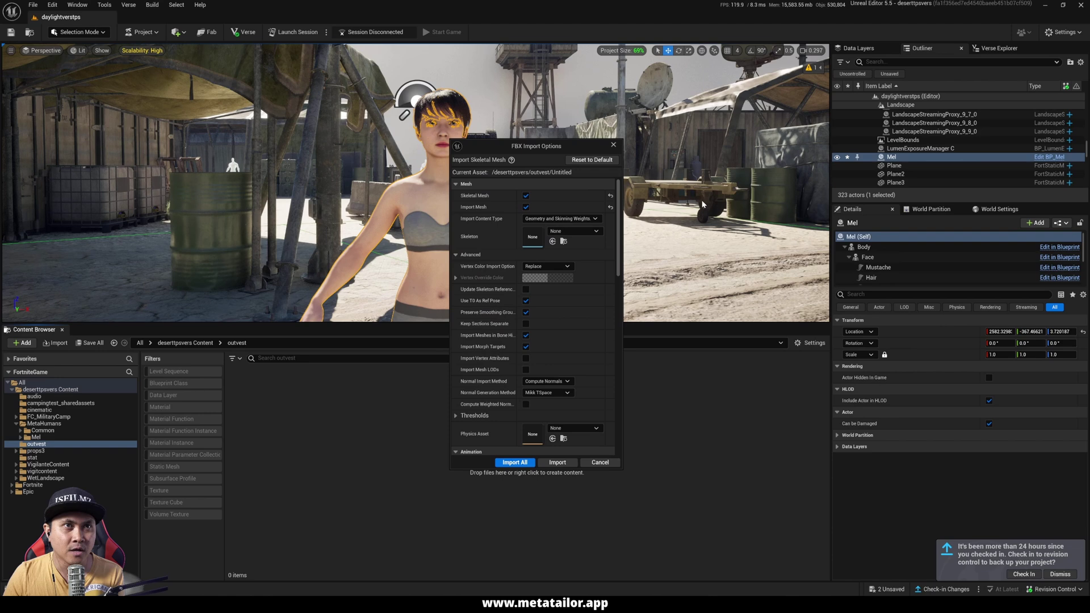
Import the outfit as a skeletal mesh using the metahuman_base_skel skeleton, applying the settings to all files.
{"action": "left_click", "coordinate": [576, 231]}
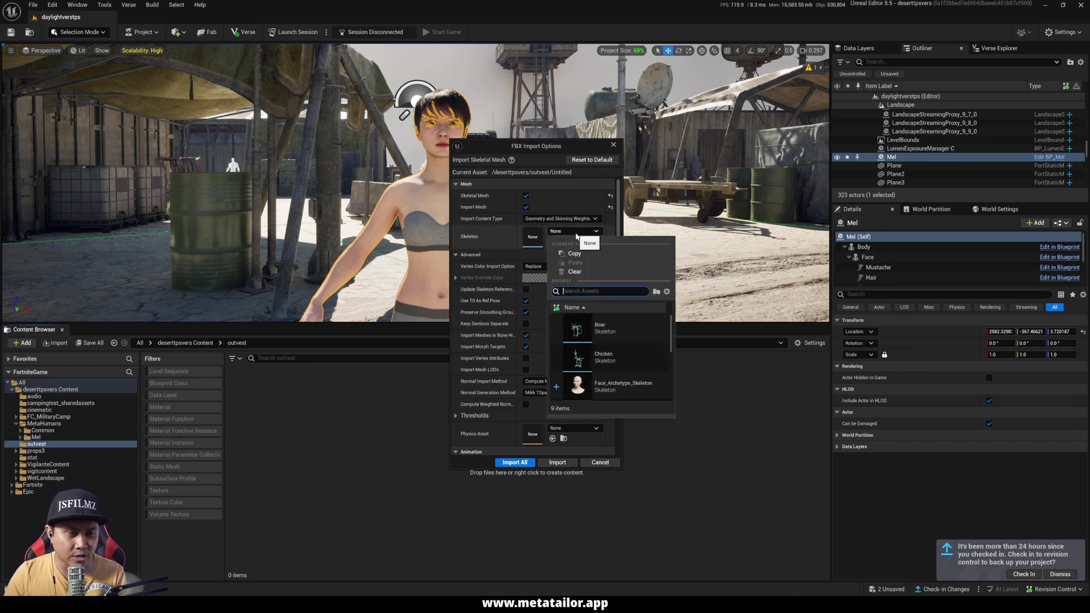
{"action": "type", "text": "metah"}
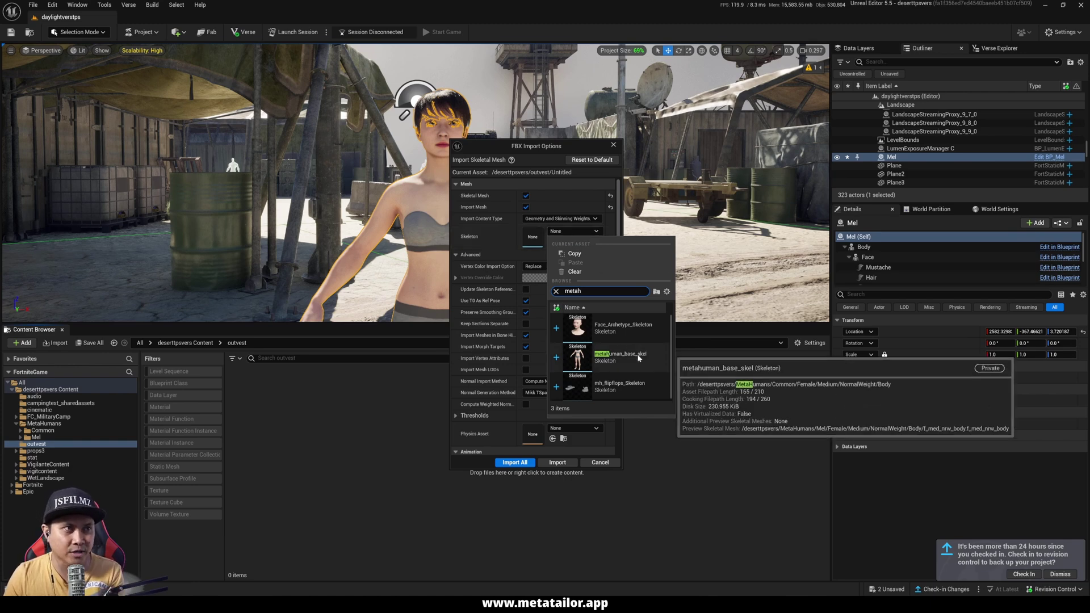
{"action": "left_click", "coordinate": [607, 360]}
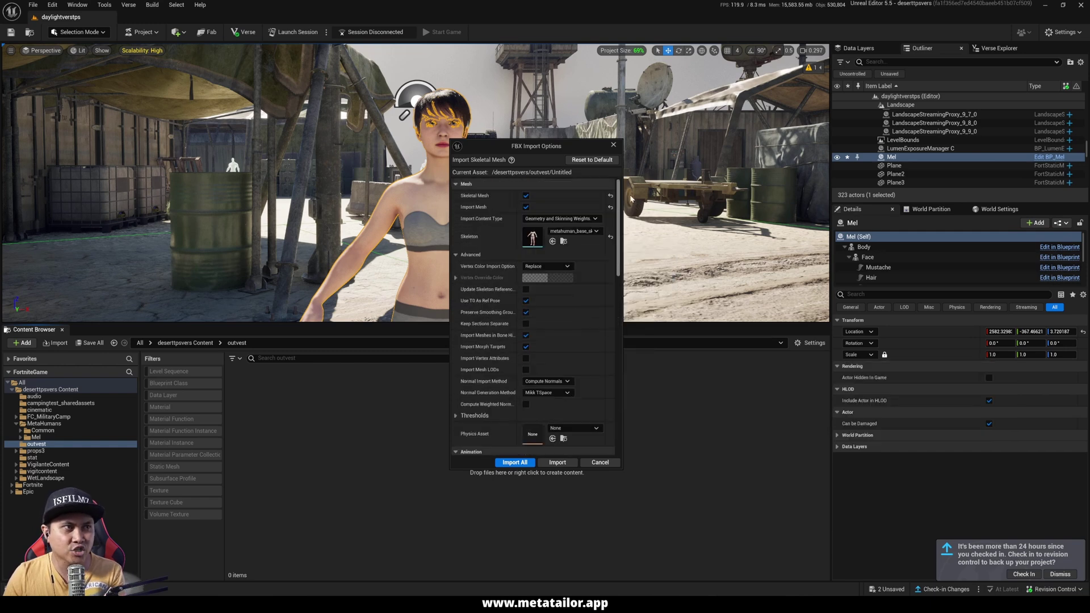
{"action": "left_click", "coordinate": [525, 464]}
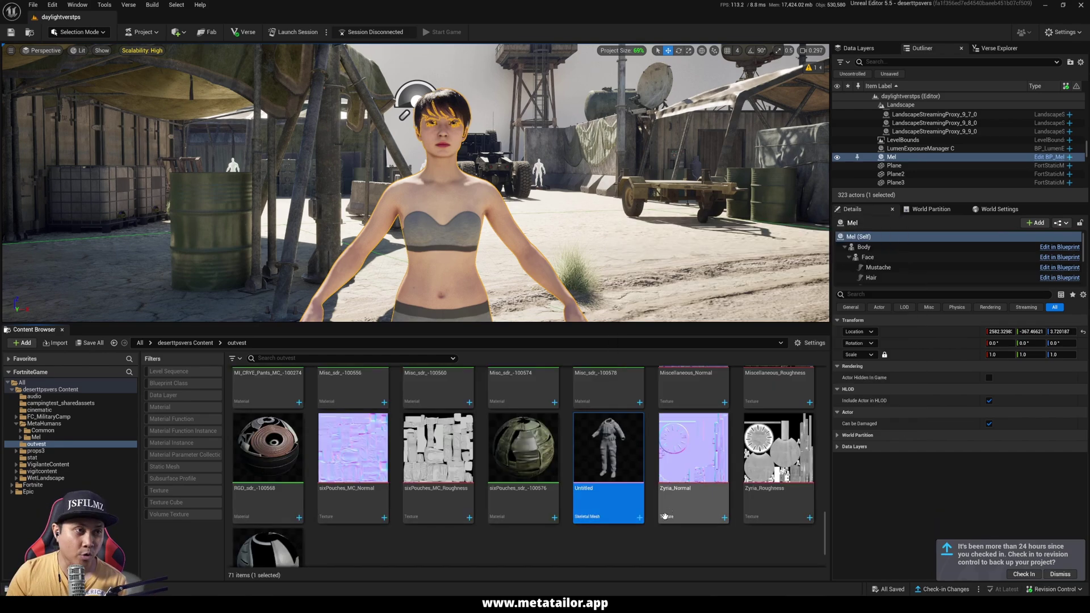
Open the imported Untitled skeletal mesh, then open the MI_CRYE_Pants_MC_-100272 material from its Element 1 slot.
{"action": "double_click", "coordinate": [610, 449]}
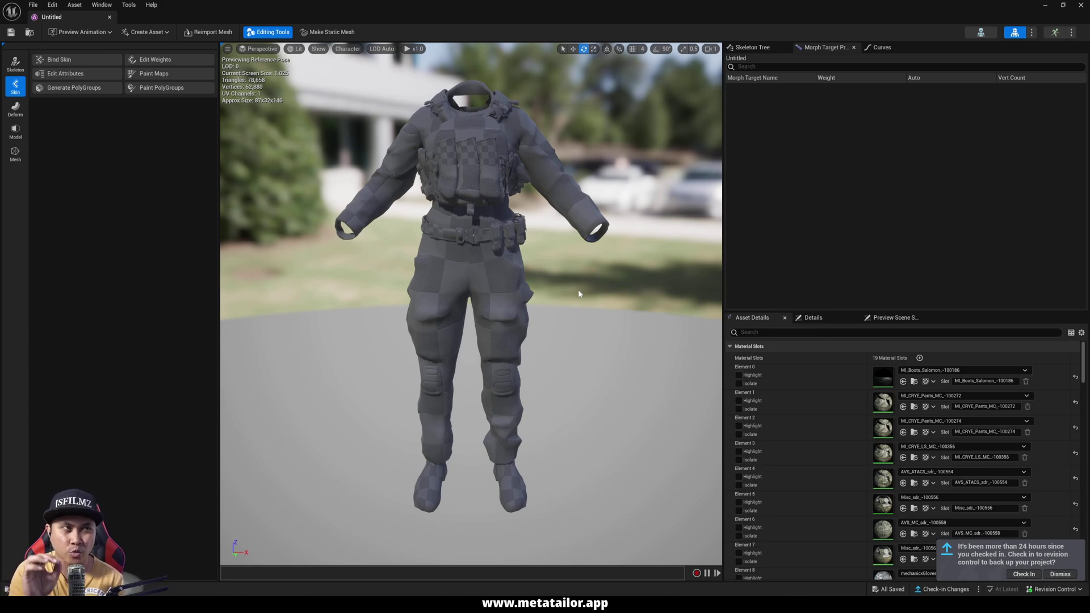
{"action": "double_click", "coordinate": [883, 402]}
{"action": "left_click_drag", "start_coordinate": [656, 111], "coordinate": [699, 96]}
{"action": "left_click", "coordinate": [789, 136]}
{"action": "left_click_drag", "start_coordinate": [735, 147], "coordinate": [707, 153]}
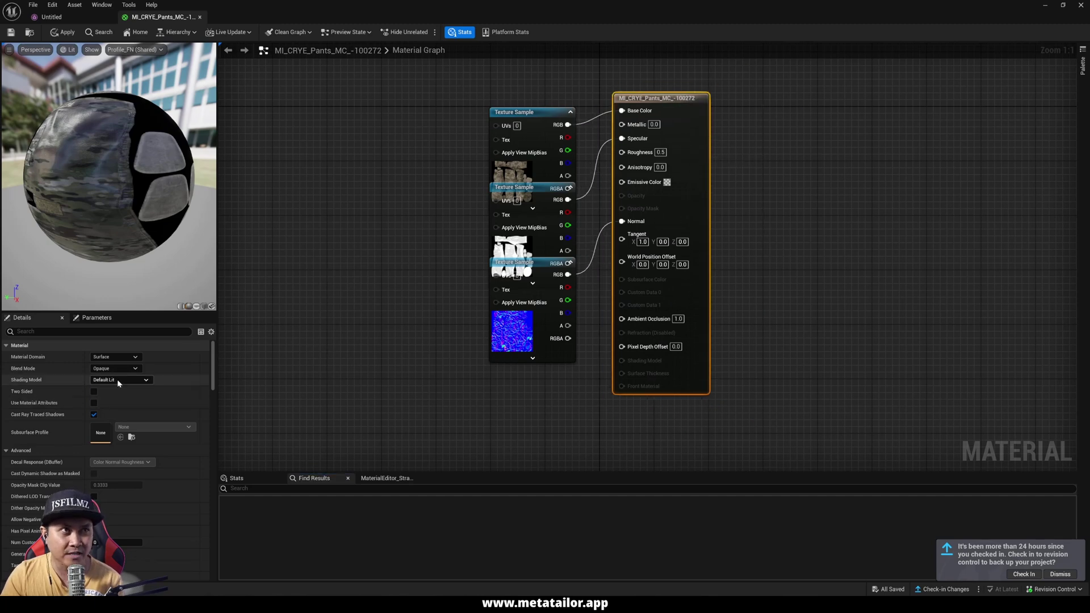
Enable Used with Skeletal Mesh on the pants material, apply and save it, and return to the outfit mesh.
{"action": "left_click", "coordinate": [107, 332]}
{"action": "type", "text": "use wit"}
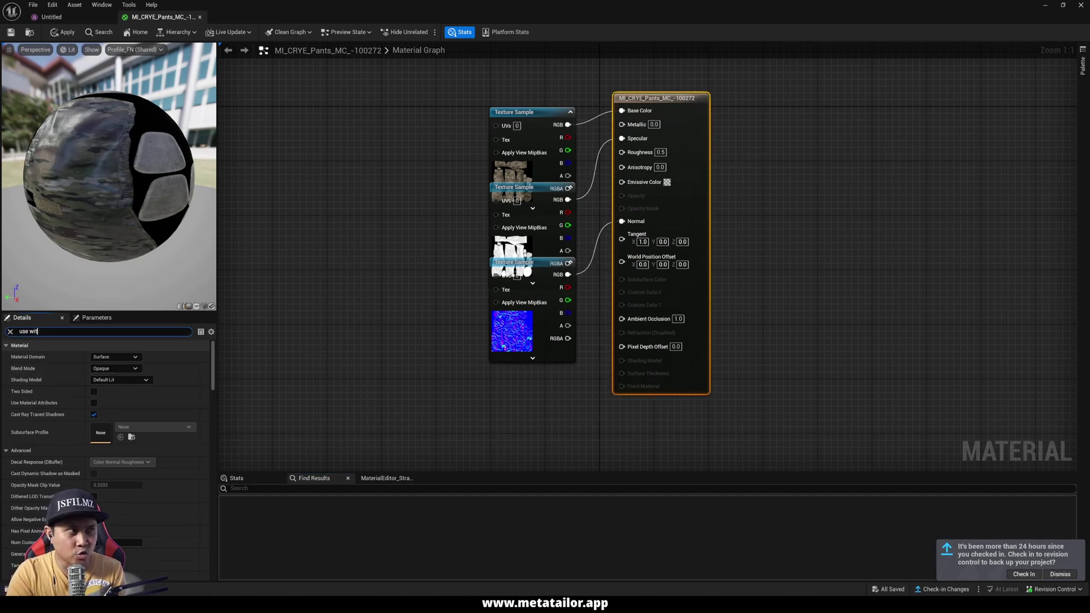
{"action": "type", "text": "h skel"}
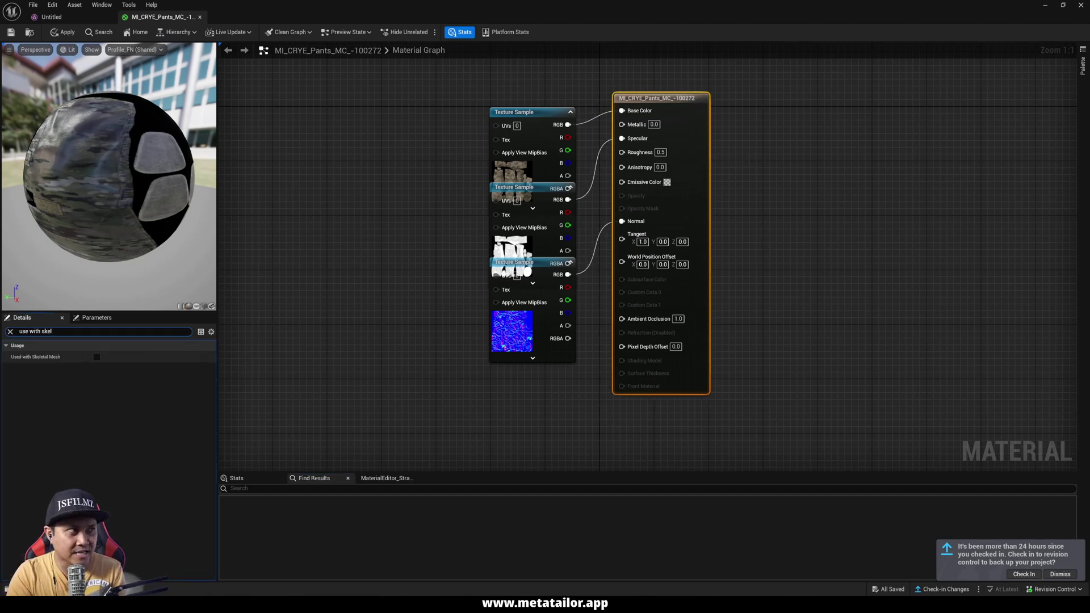
{"action": "key", "text": "Return"}
{"action": "left_click", "coordinate": [97, 356]}
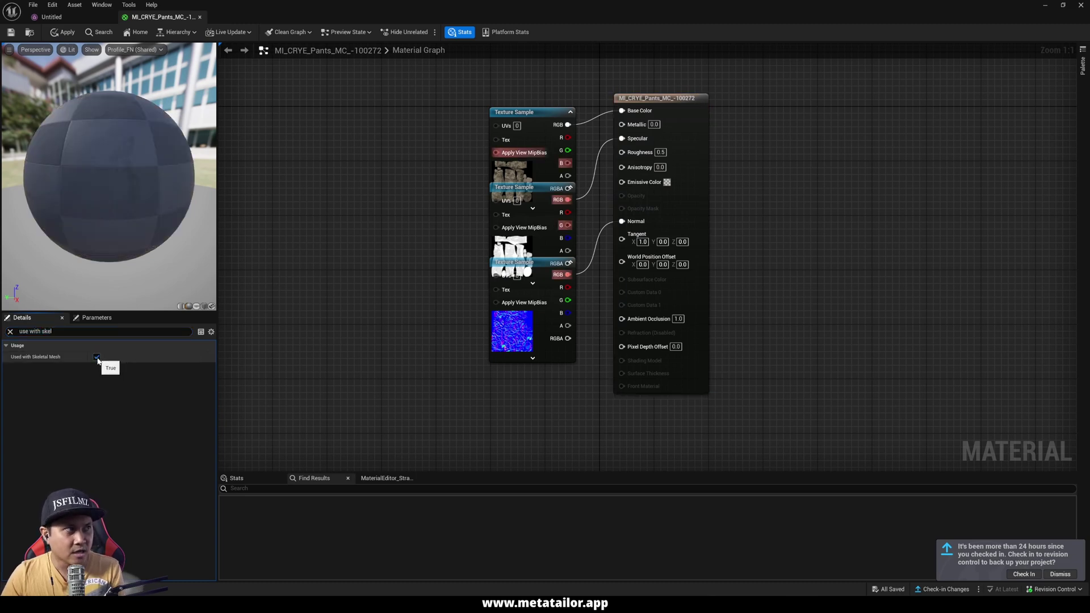
{"action": "left_click", "coordinate": [64, 32]}
{"action": "left_click", "coordinate": [12, 32]}
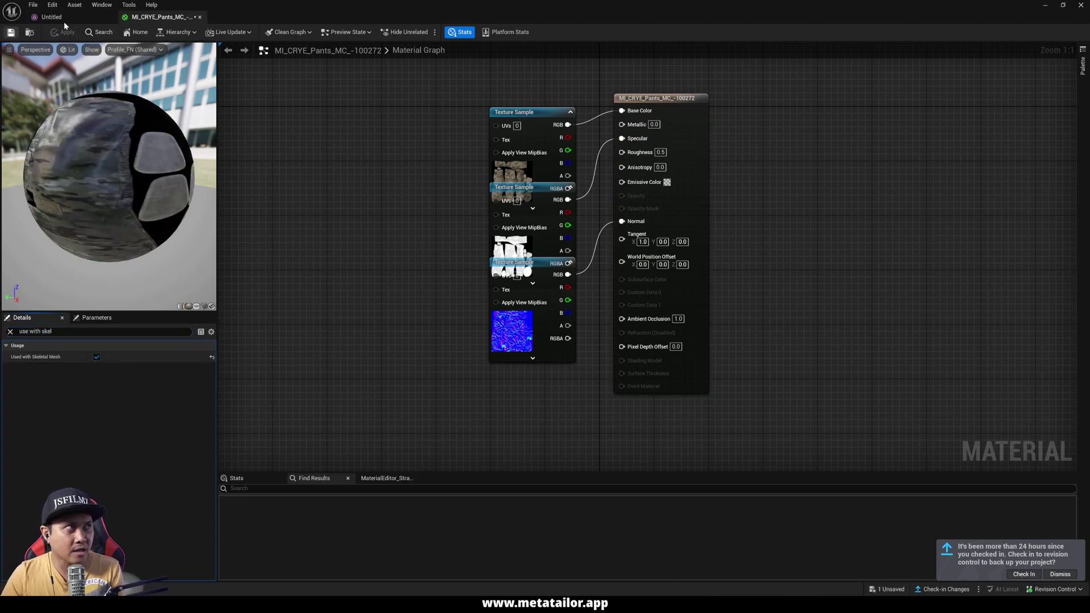
{"action": "left_click", "coordinate": [56, 17]}
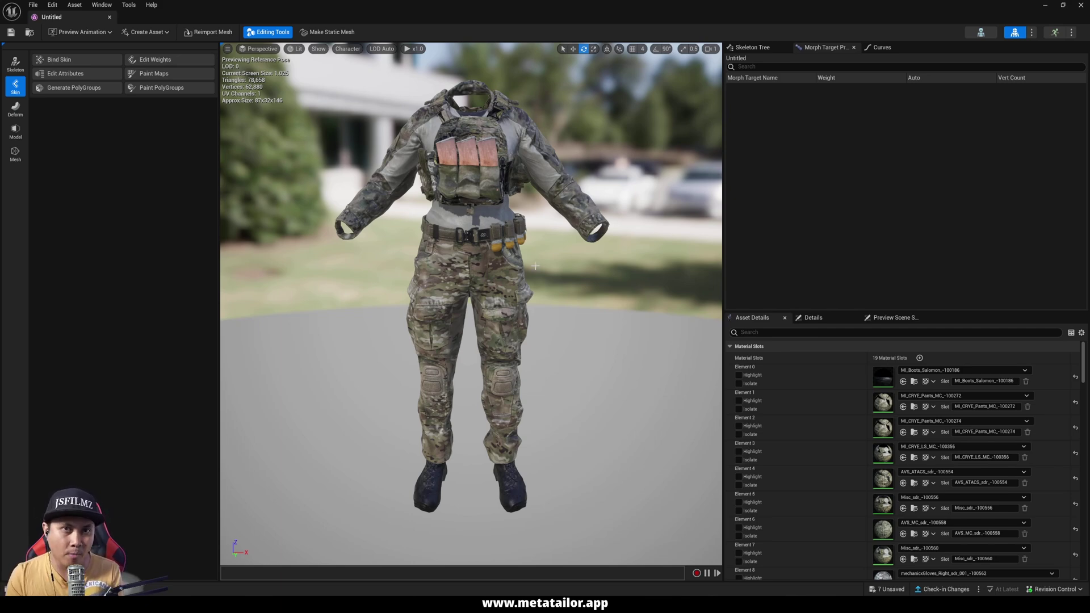
Put the mesh editor away and open the BP_Mel blueprint from the MetaHumans/Mel folder.
{"action": "left_click", "coordinate": [1045, 5]}
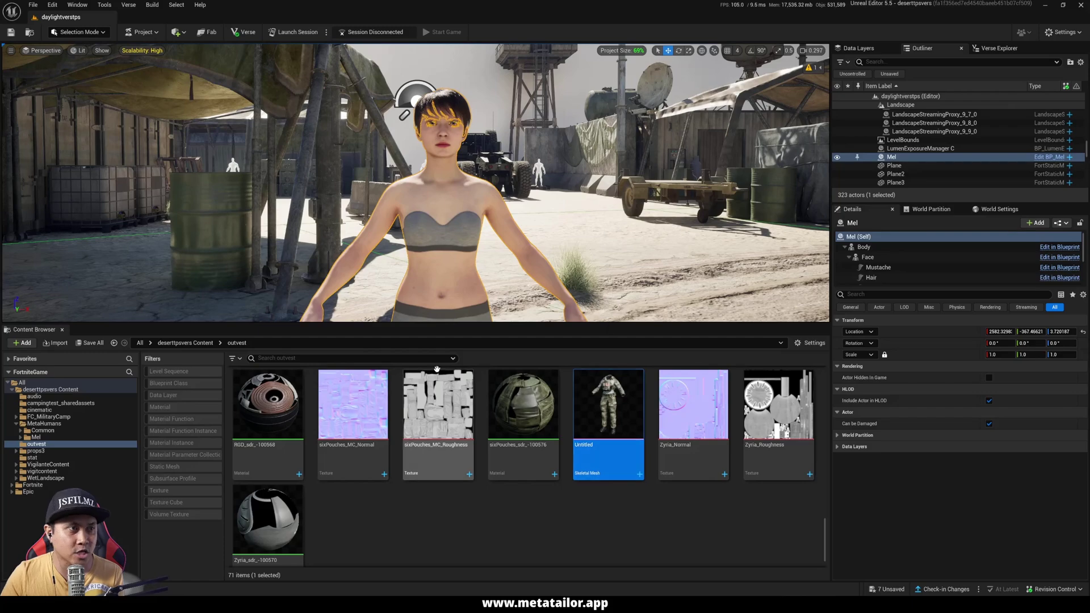
{"action": "left_click", "coordinate": [185, 343]}
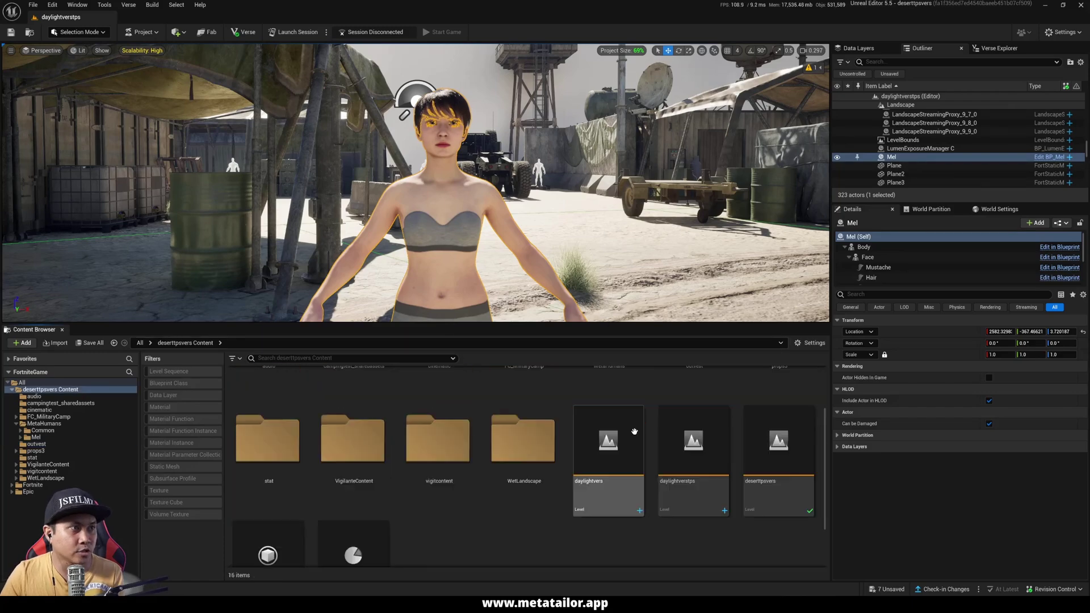
{"action": "scroll", "coordinate": [634, 431], "scroll_direction": "up", "scroll_amount": 2}
{"action": "double_click", "coordinate": [610, 438]}
{"action": "double_click", "coordinate": [338, 437]}
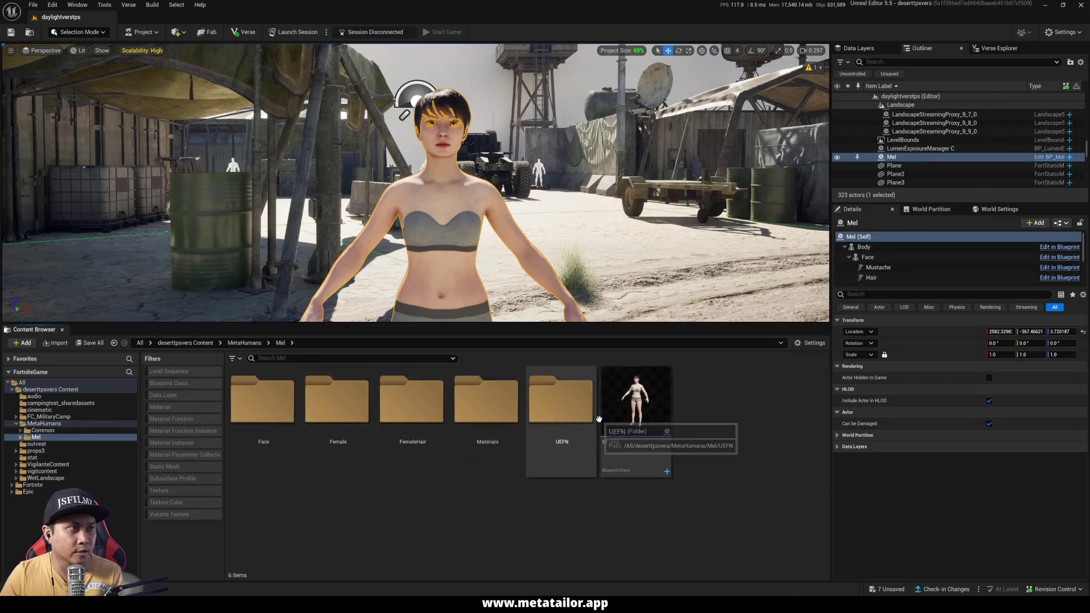
{"action": "double_click", "coordinate": [625, 411]}
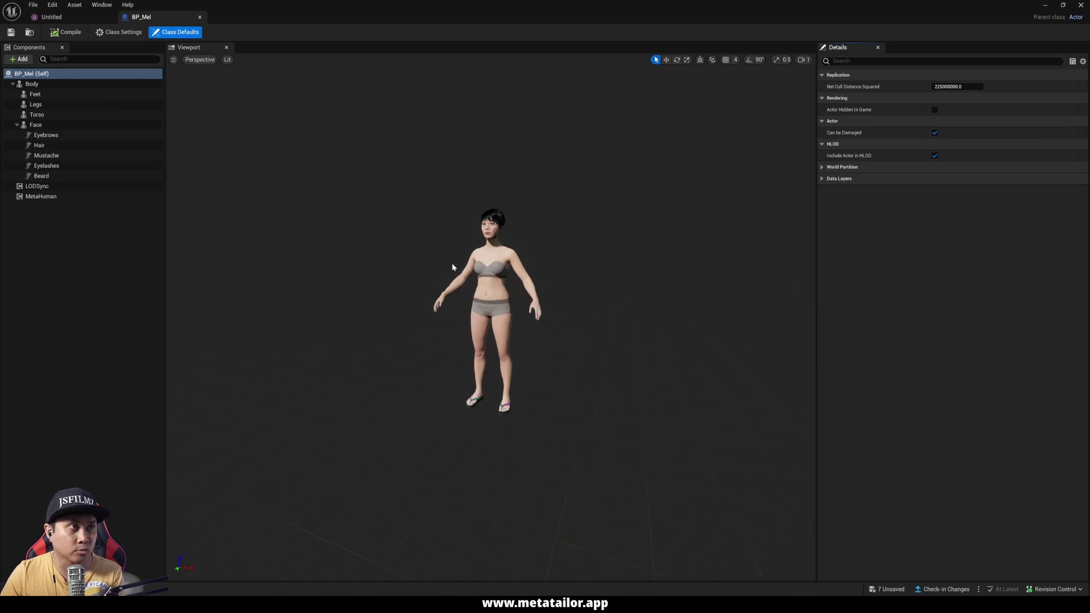
Assign the Untitled skeletal mesh to the Torso component of BP_Mel, then compile and save the blueprint.
{"action": "left_click", "coordinate": [36, 114]}
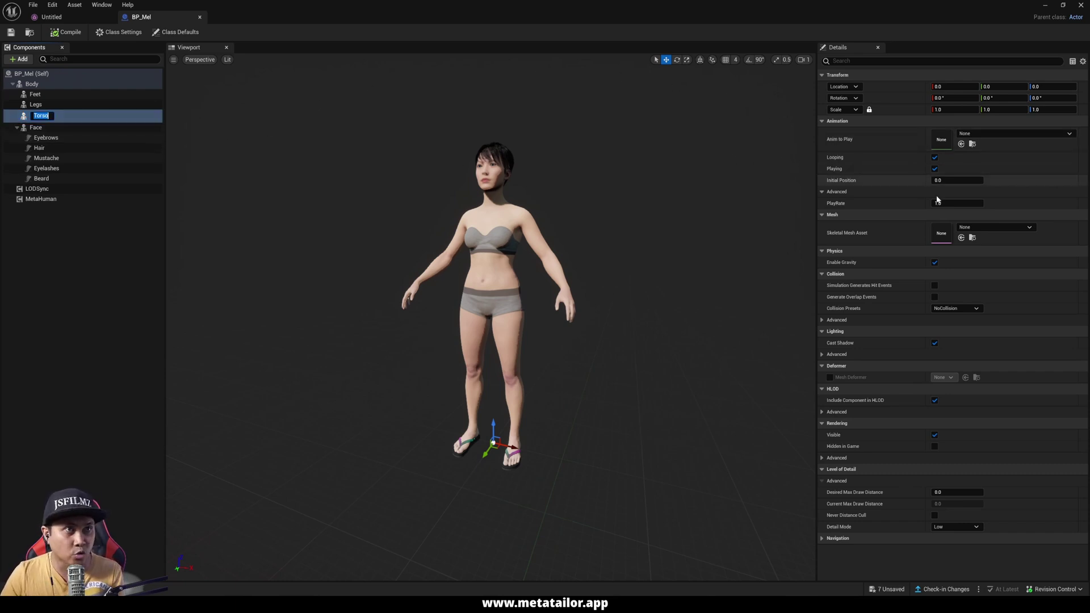
{"action": "left_click", "coordinate": [991, 229]}
{"action": "type", "text": "untit"}
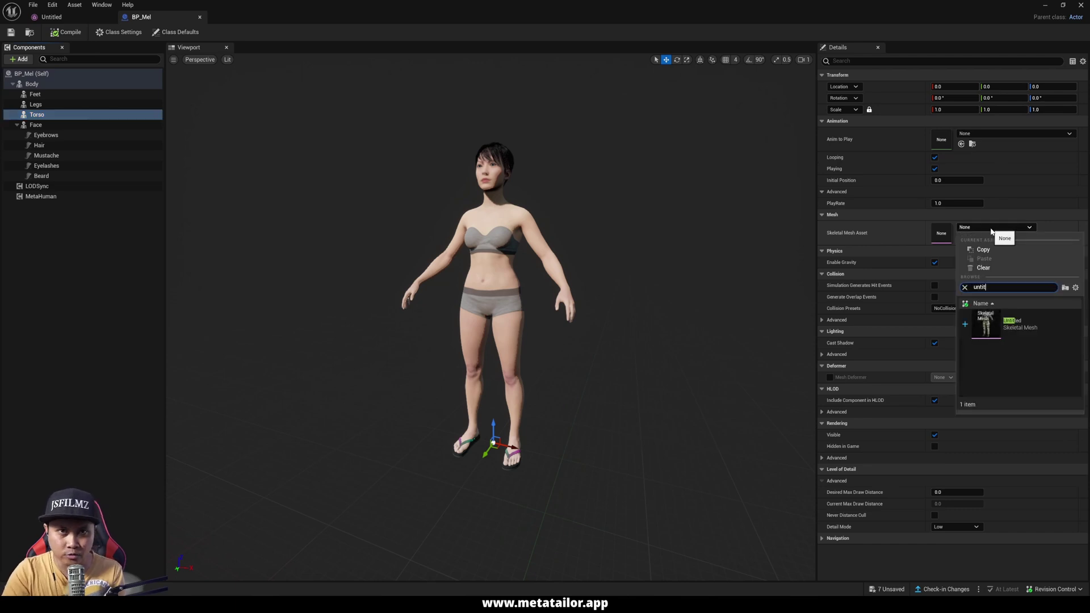
{"action": "left_click", "coordinate": [1010, 324]}
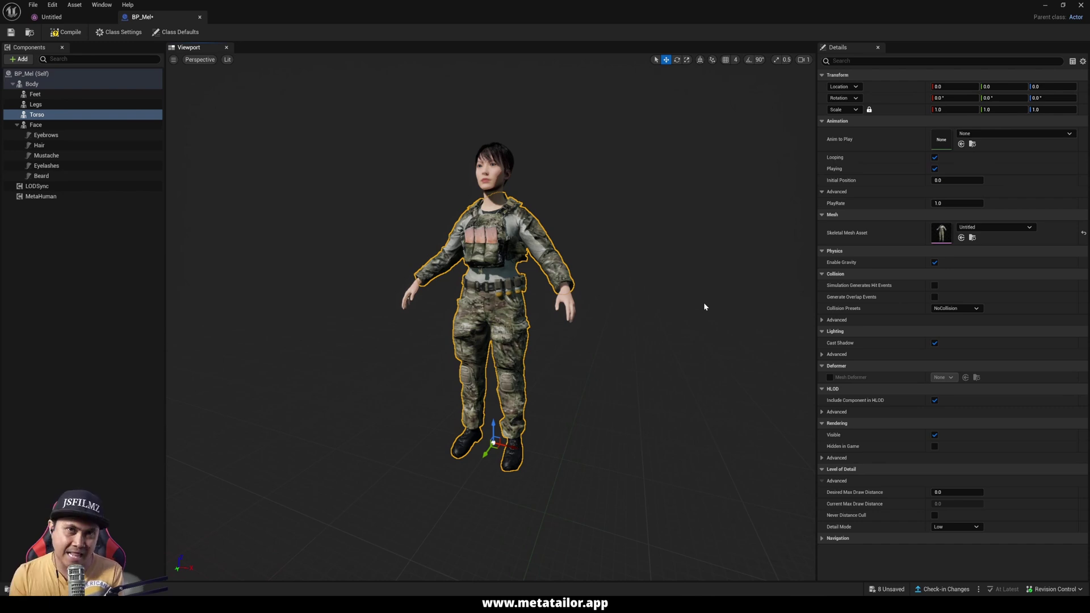
{"action": "left_click", "coordinate": [65, 34]}
{"action": "left_click", "coordinate": [10, 34]}
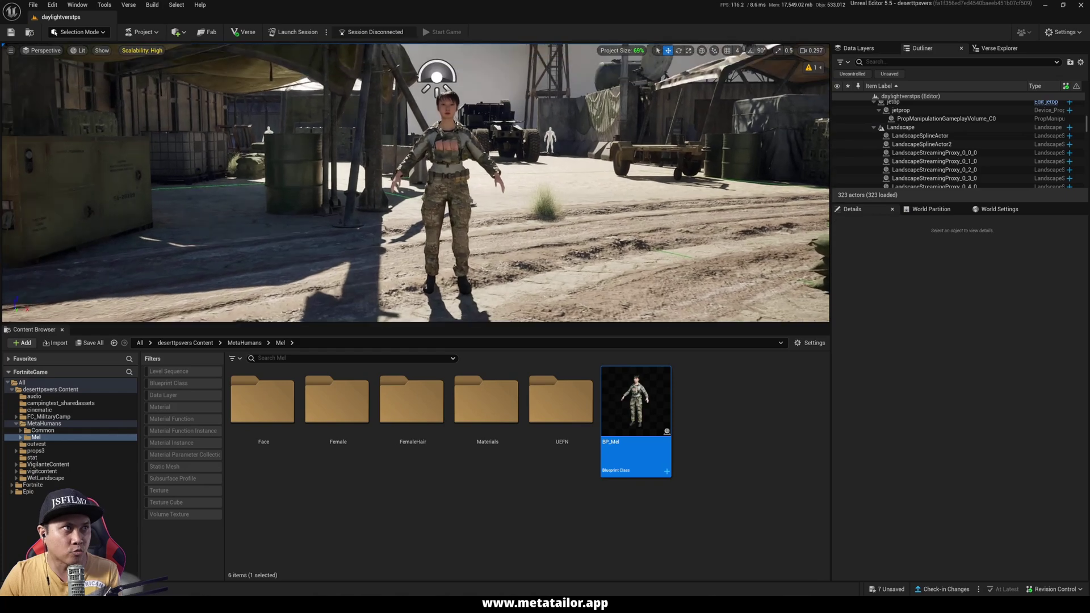
Give the level viewport more height and set an AS_MH_Neutral_Run_Loop animation to play on Mel's Body component.
{"action": "left_click_drag", "start_coordinate": [500, 323], "coordinate": [499, 458]}
{"action": "left_click", "coordinate": [448, 244]}
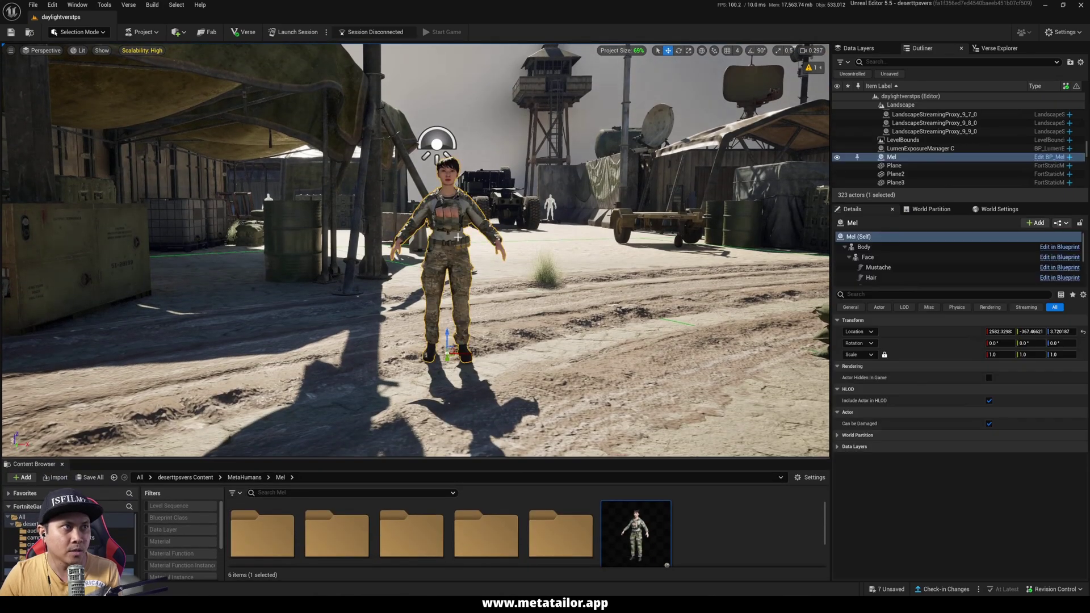
{"action": "left_click", "coordinate": [864, 247]}
{"action": "left_click", "coordinate": [1047, 379]}
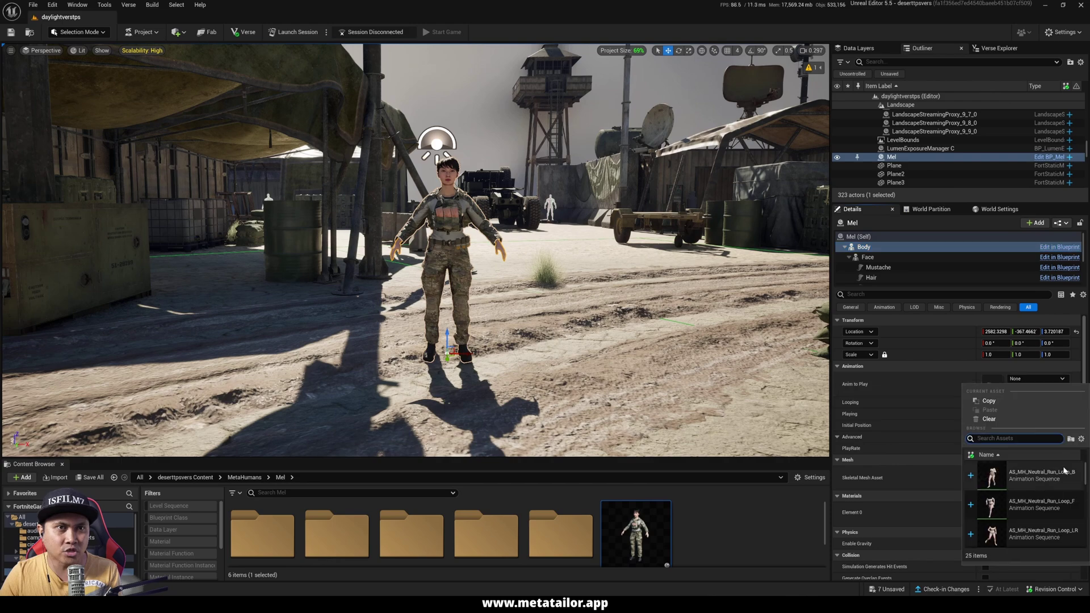
{"action": "left_click", "coordinate": [1017, 408]}
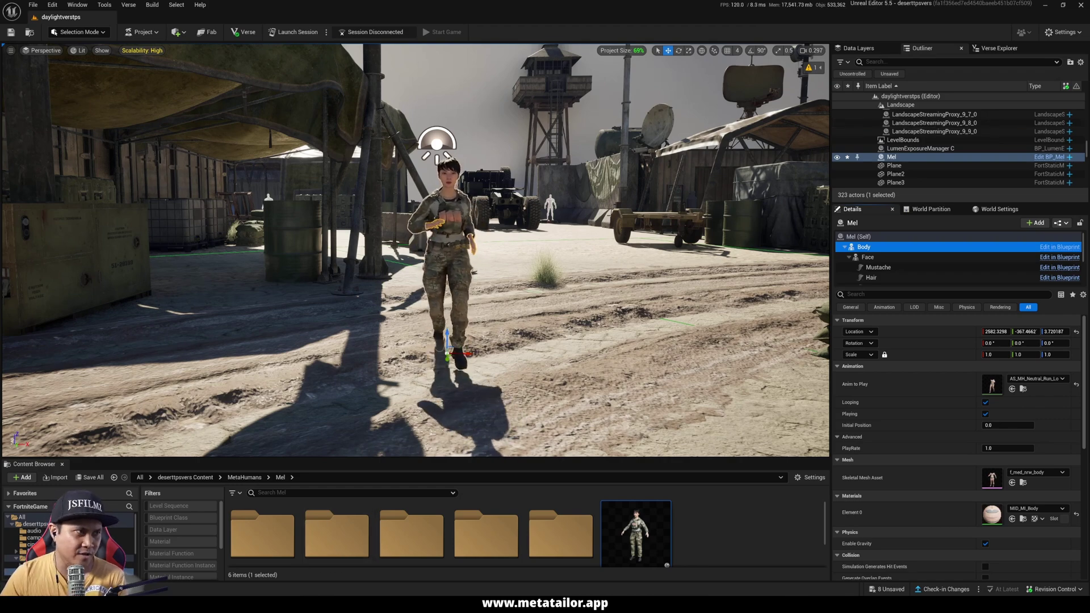
Switch to Notepad, move its window clear of the viewport's upper part, and read the notes on upcoming METATAILOR features.
{"action": "key", "text": "alt+Tab"}
{"action": "left_click_drag", "start_coordinate": [570, 137], "coordinate": [641, 178]}
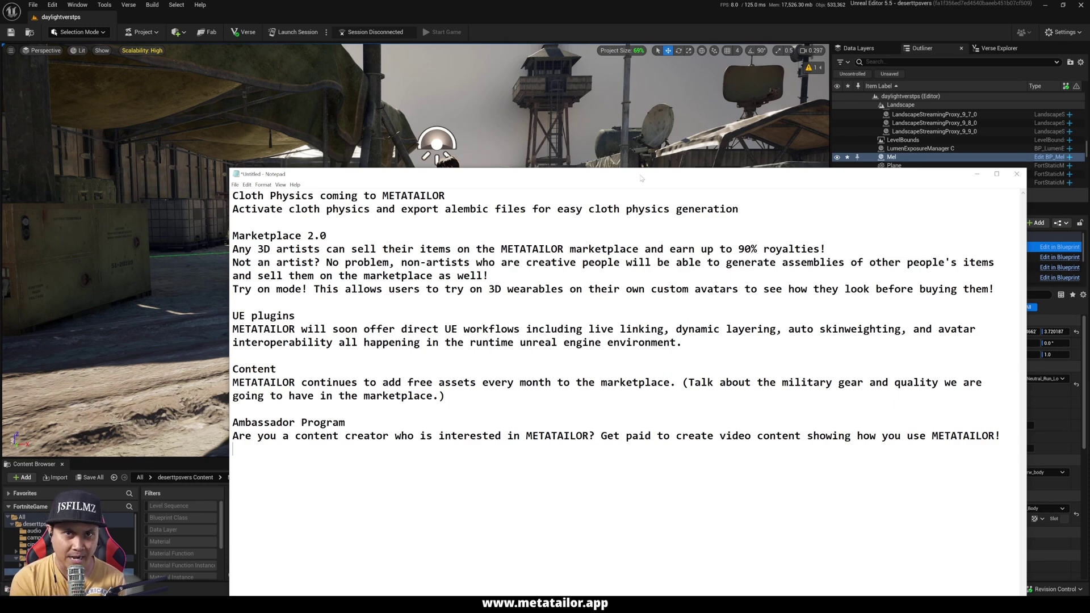
{"action": "key", "text": "alt+Tab"}
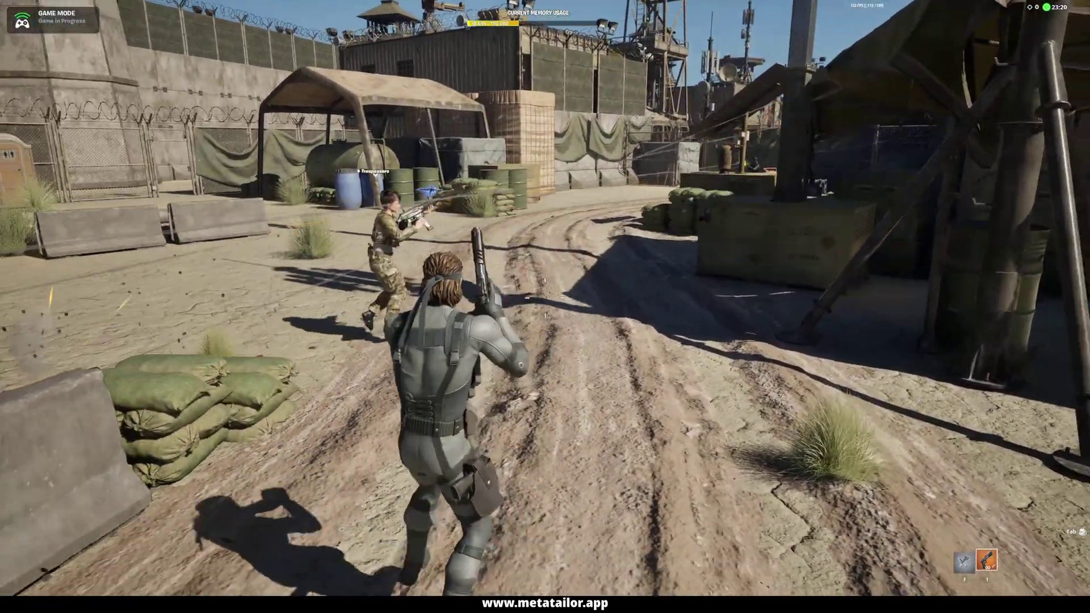
{"action": "key", "text": "s"}
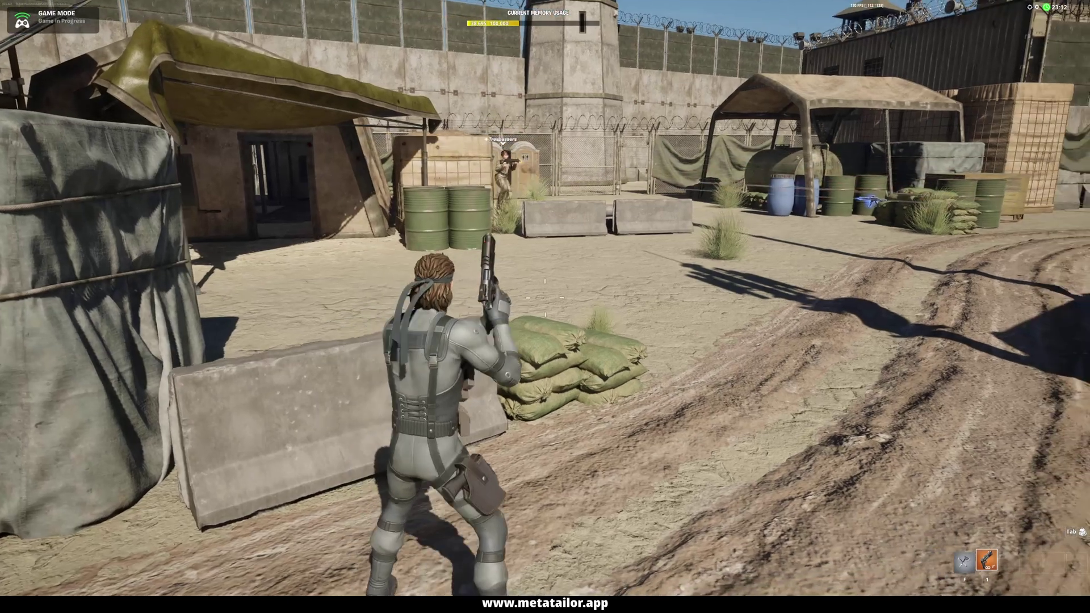
{"action": "key", "text": "w"}
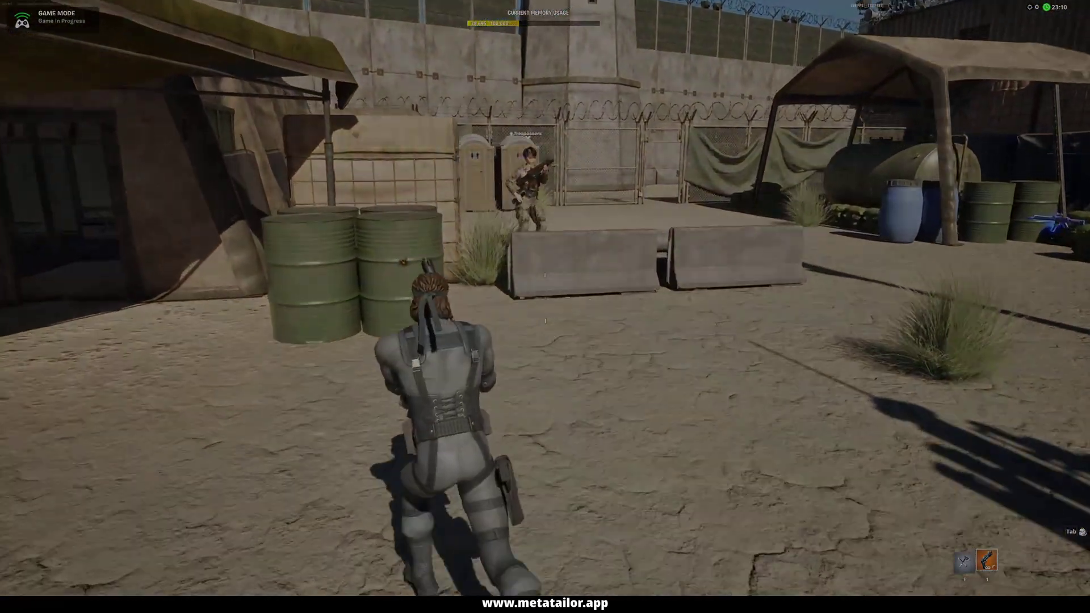